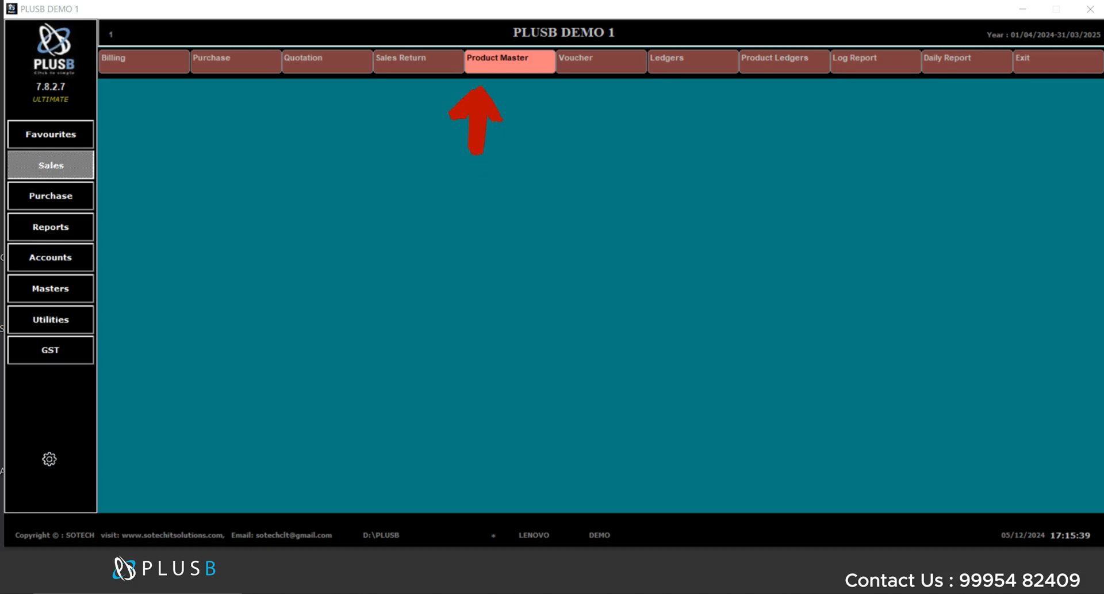
- Open the Product Master and start a new item with code 1001 named TEST ITEM
{"action": "key", "text": "F7"}
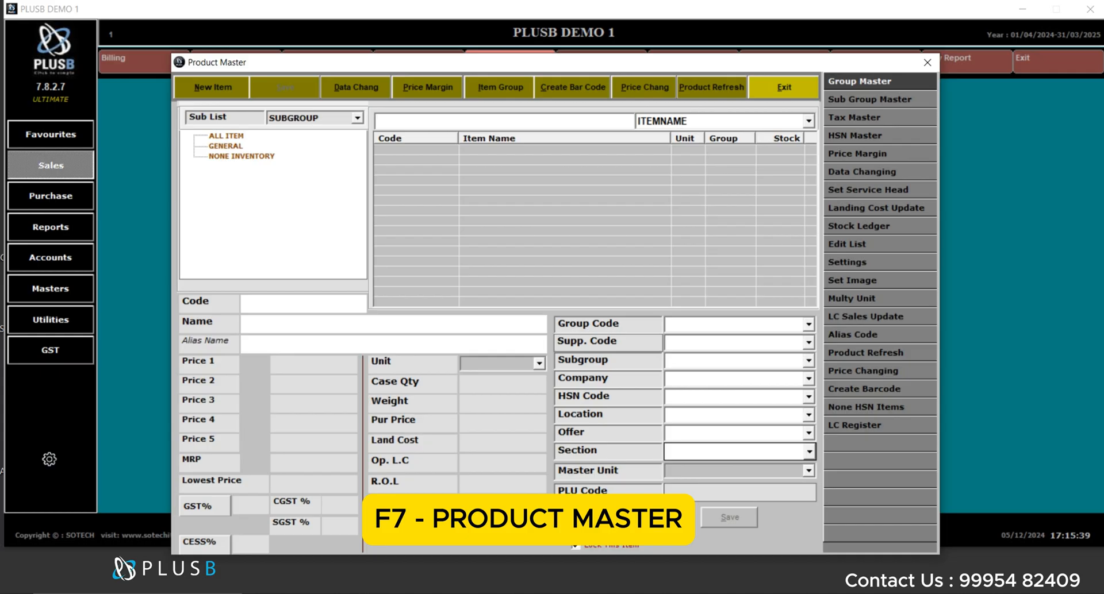
{"action": "key", "text": "alt+n"}
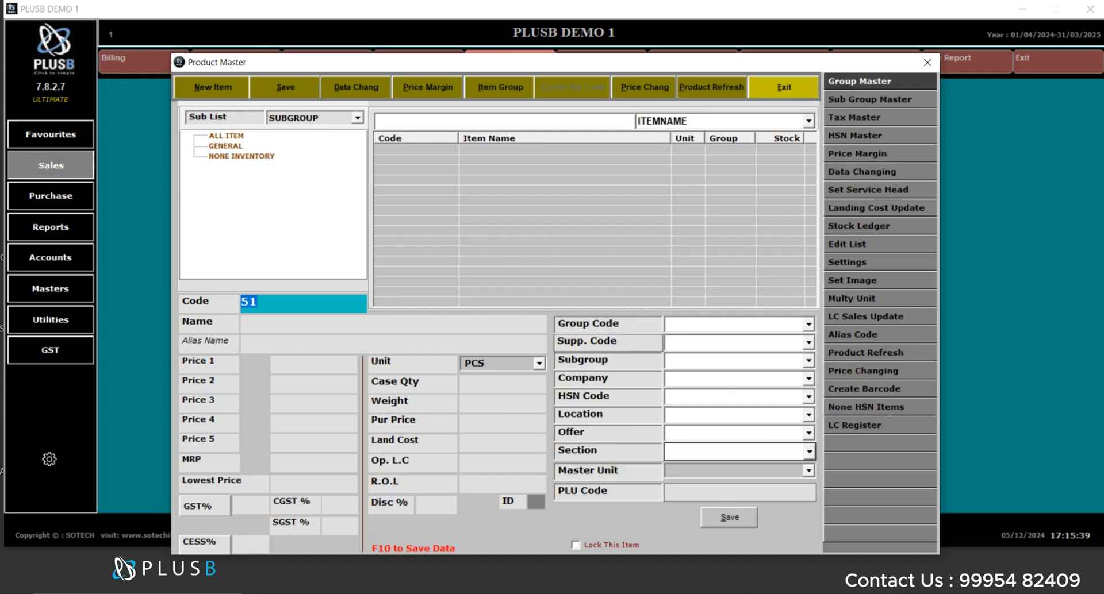
{"action": "type", "text": "1001"}
{"action": "key", "text": "Return"}
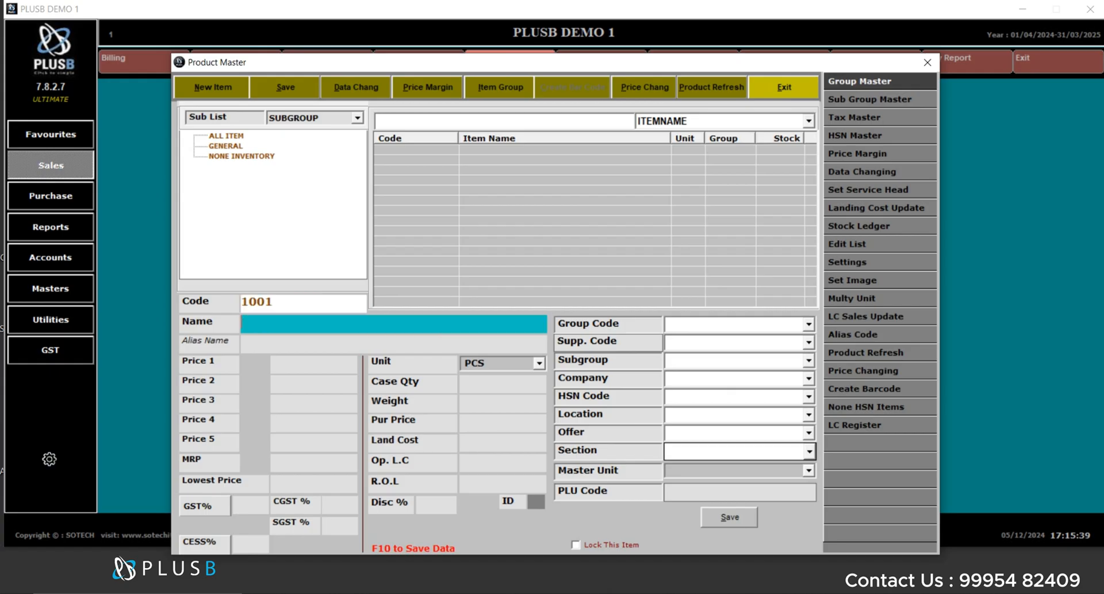
{"action": "type", "text": "TEST ITEM"}
{"action": "key", "text": "Return"}
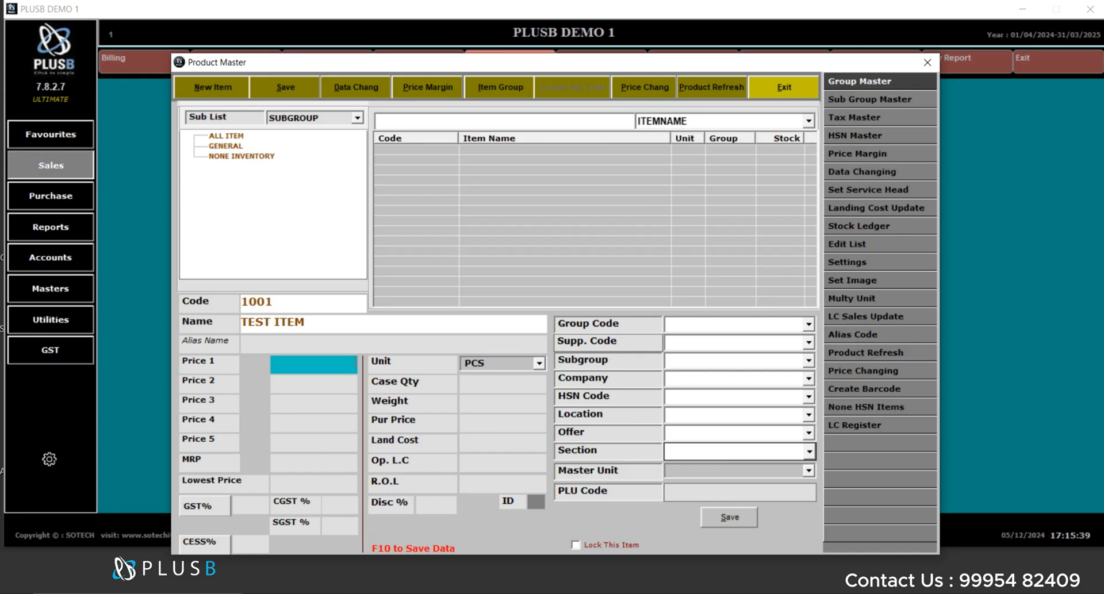
- Enter the item's prices: Price 1 of 100, MRP of 300 and lowest price of 80
{"action": "type", "text": "100"}
{"action": "key", "text": "Return"}
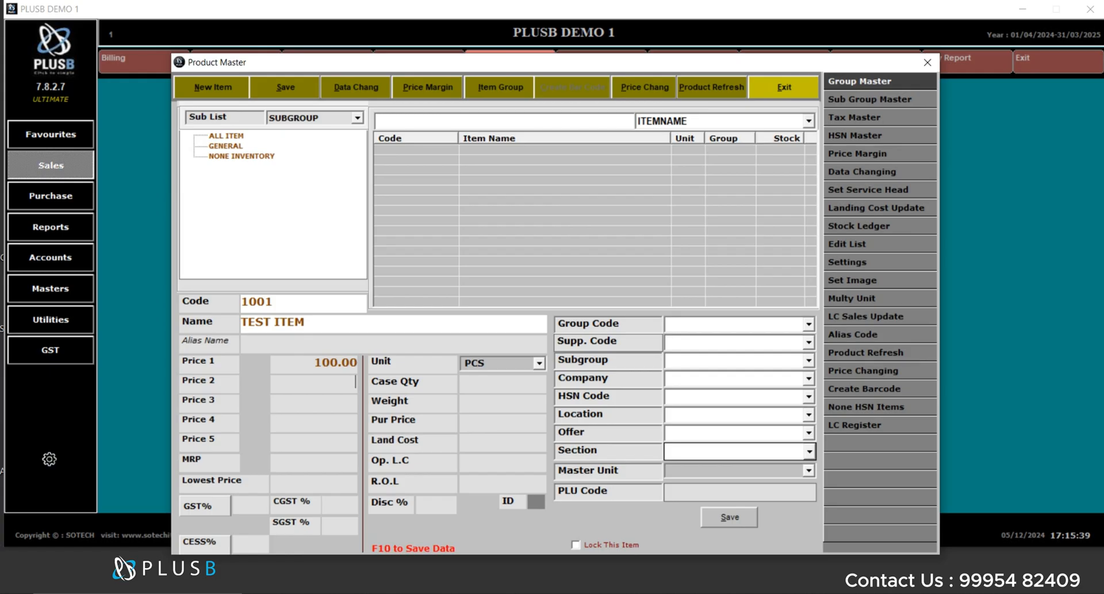
{"action": "key", "text": "Return"}
{"action": "type", "text": "3"}
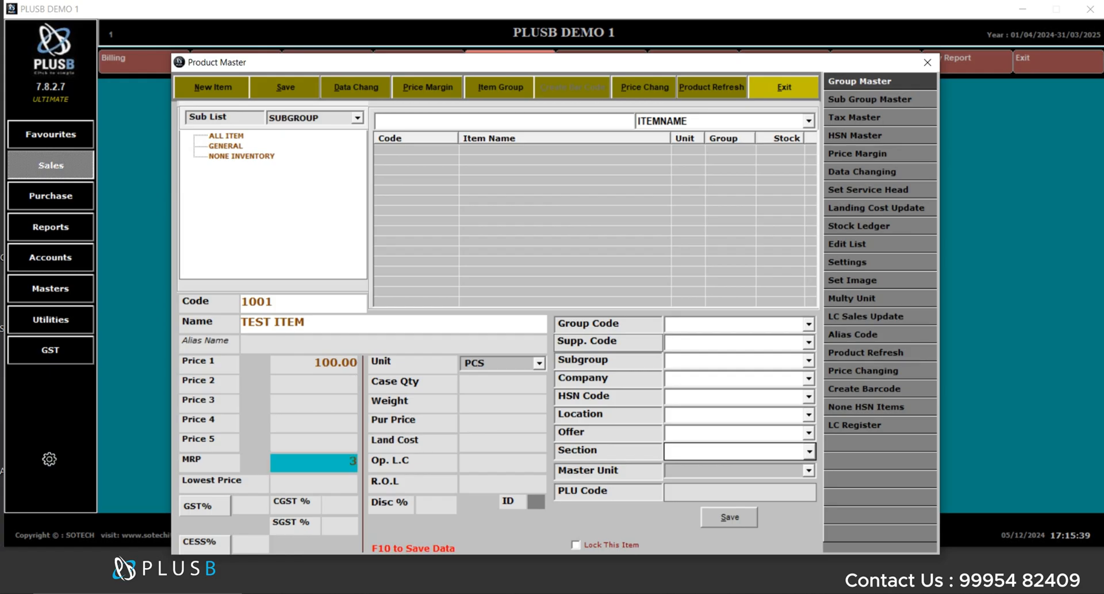
{"action": "type", "text": "00"}
{"action": "key", "text": "Return"}
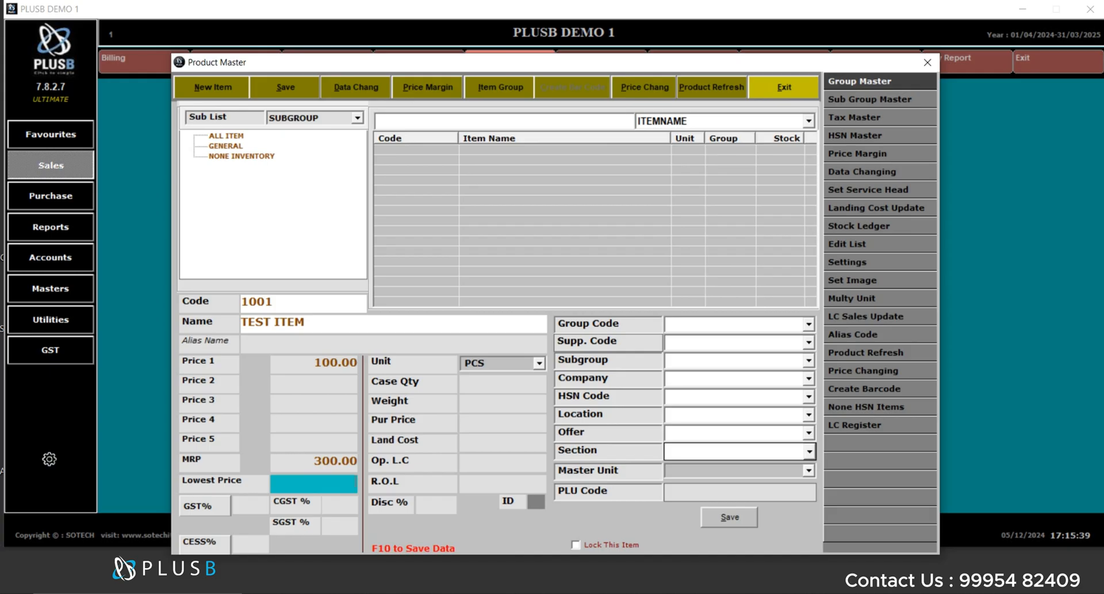
{"action": "type", "text": "80"}
{"action": "key", "text": "Return"}
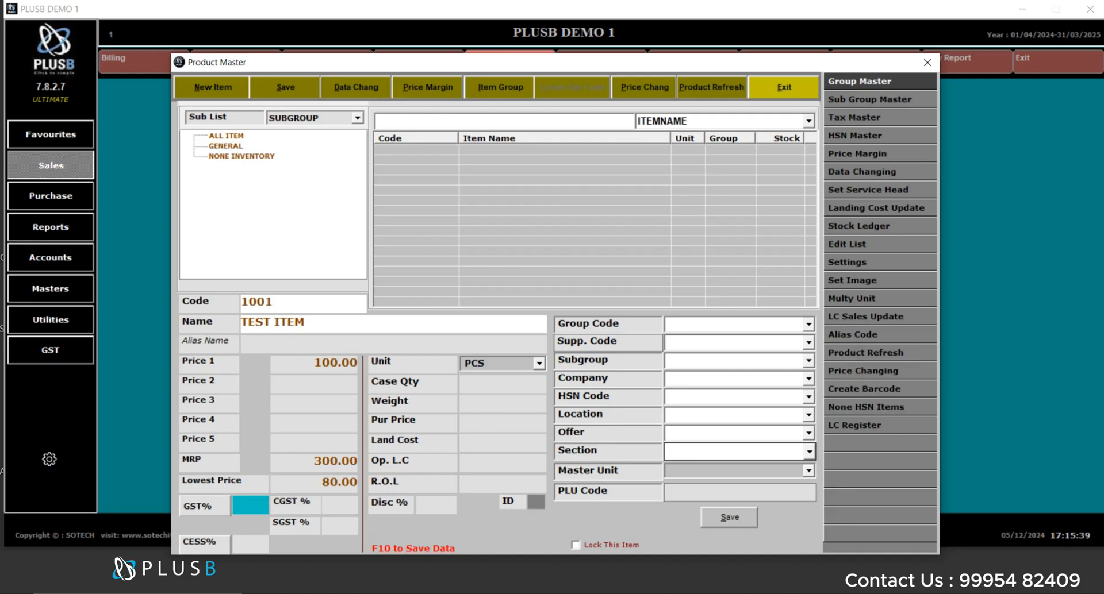
- Set the item's GST rate to 18%, leaving CGST, SGST and CESS at their filled values
{"action": "type", "text": "18"}
{"action": "key", "text": "Return"}
{"action": "key", "text": "Return"}
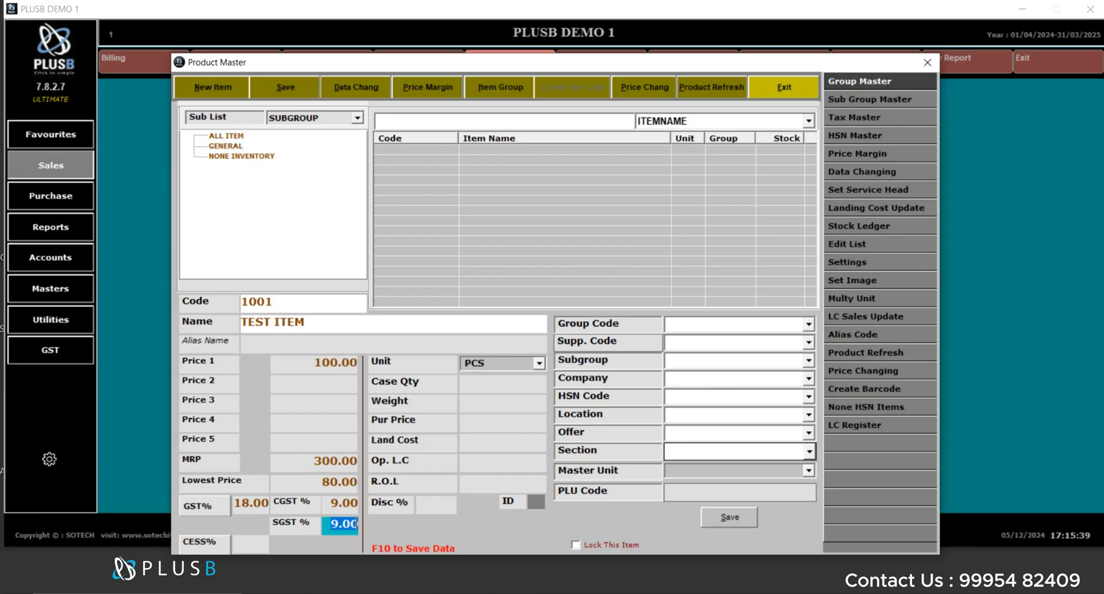
{"action": "key", "text": "Return"}
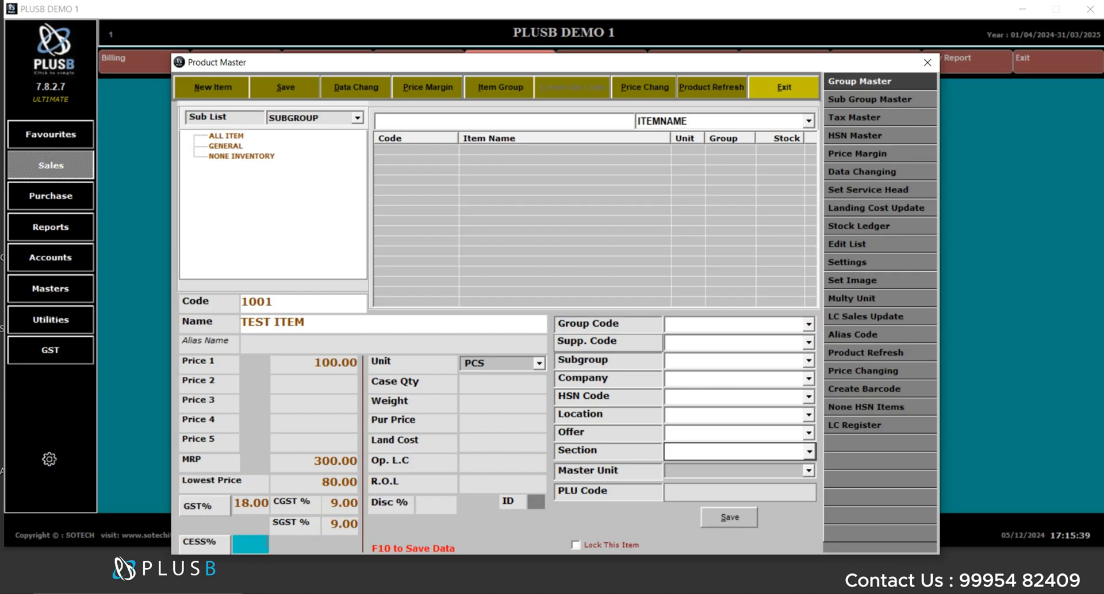
{"action": "key", "text": "Return"}
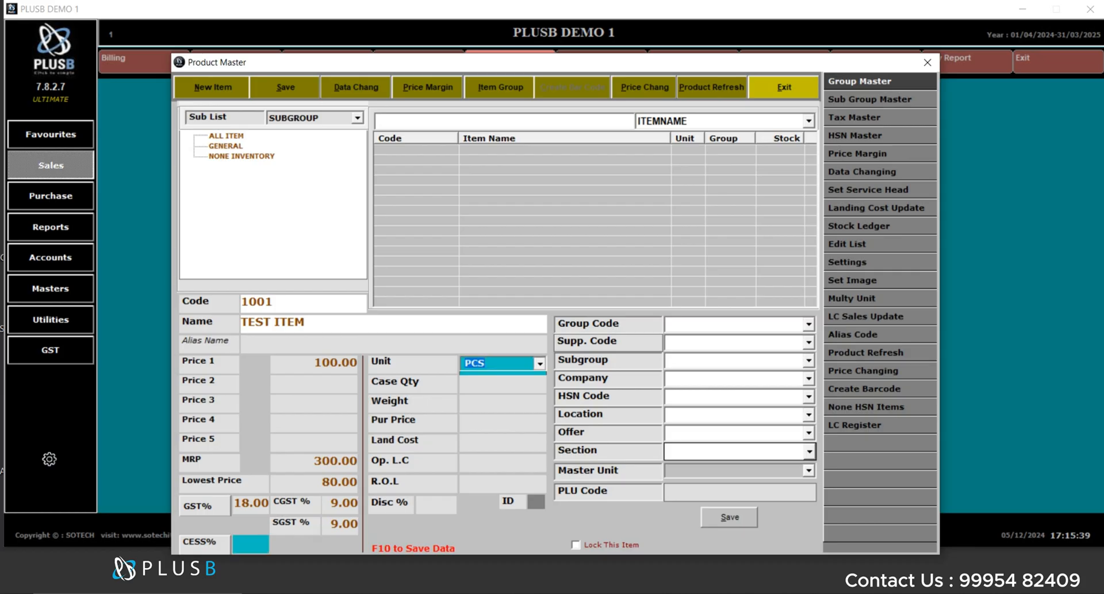
- Change the item's unit to NOS
{"action": "key", "text": "Return"}
{"action": "key", "text": "Escape"}
{"action": "type", "text": "NOS"}
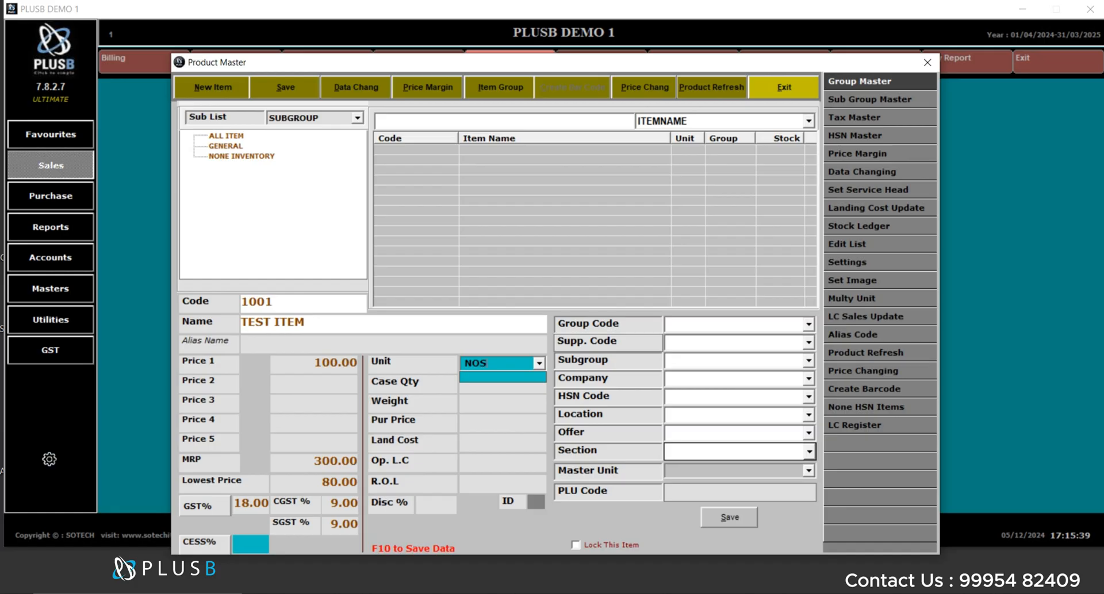
{"action": "key", "text": "Return"}
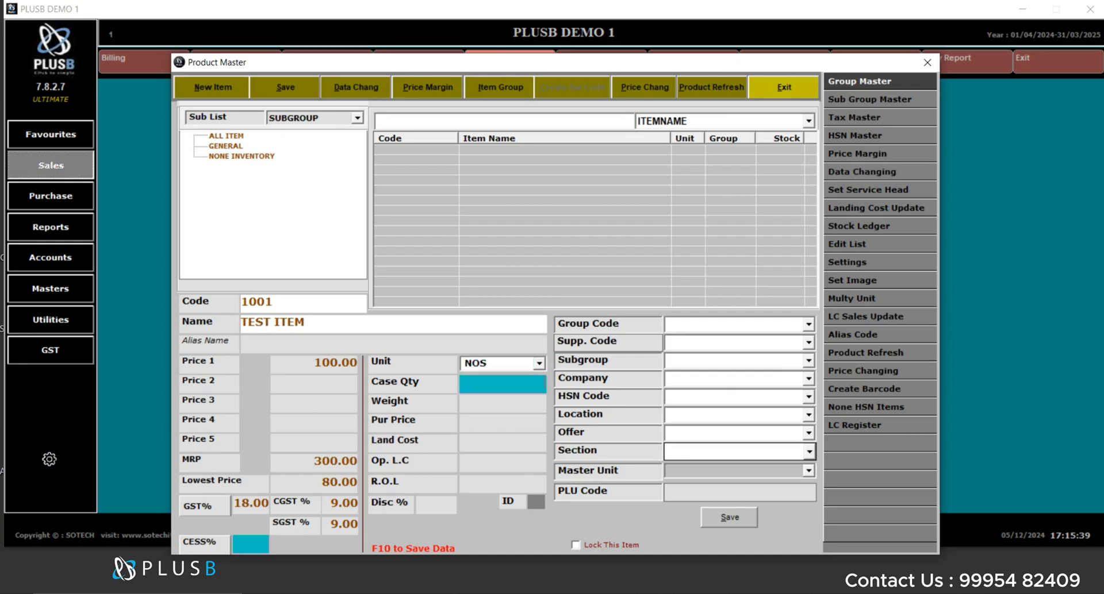
- Set the purchase price to 50 and accept the same land cost
{"action": "key", "text": "Return"}
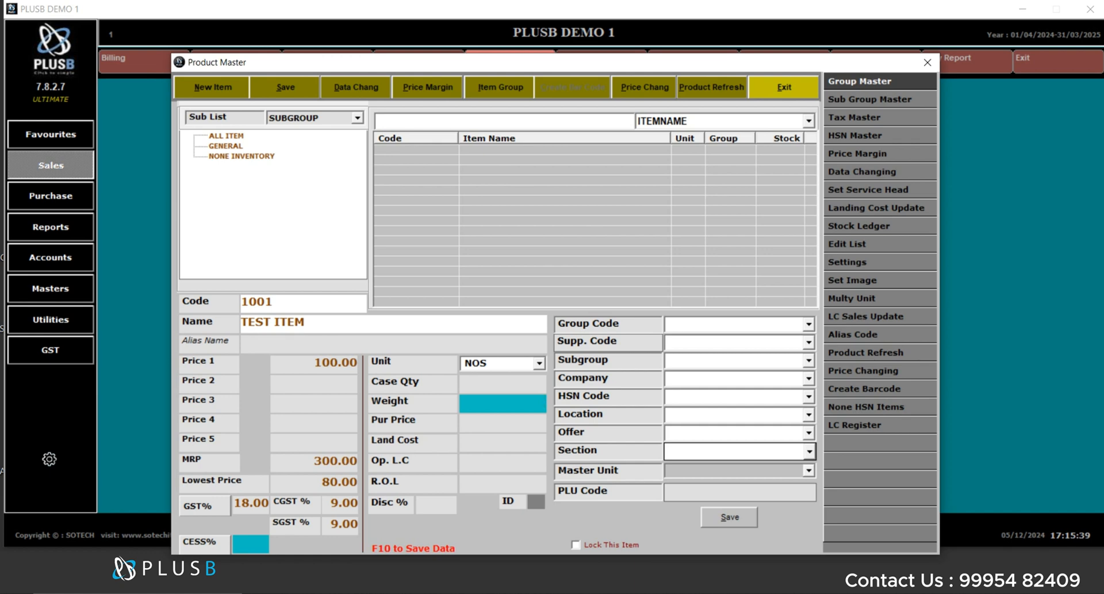
{"action": "key", "text": "Return"}
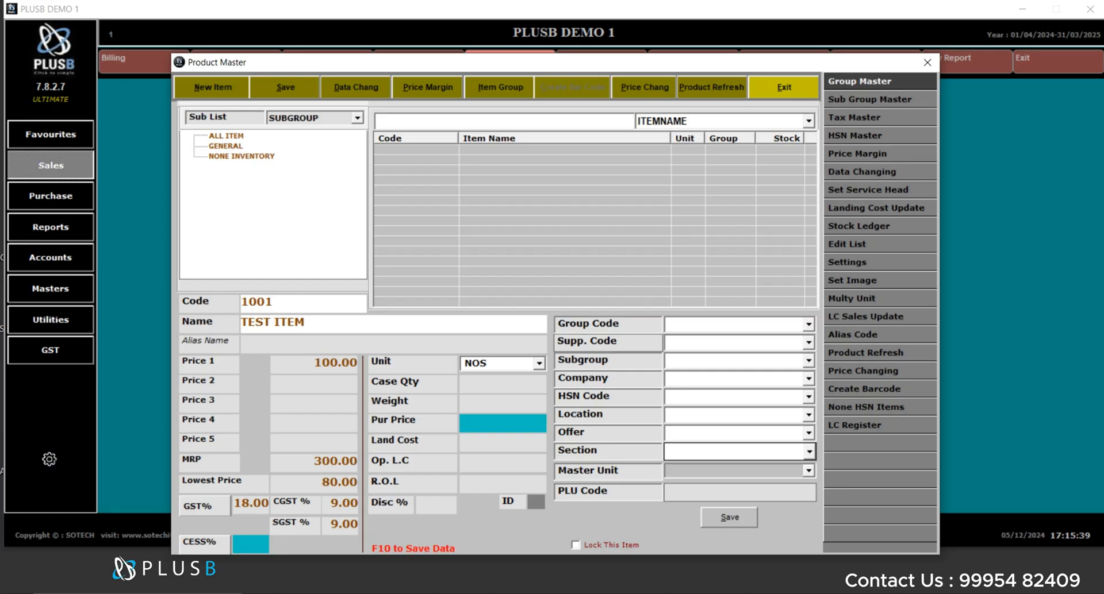
{"action": "type", "text": "50"}
{"action": "key", "text": "Return"}
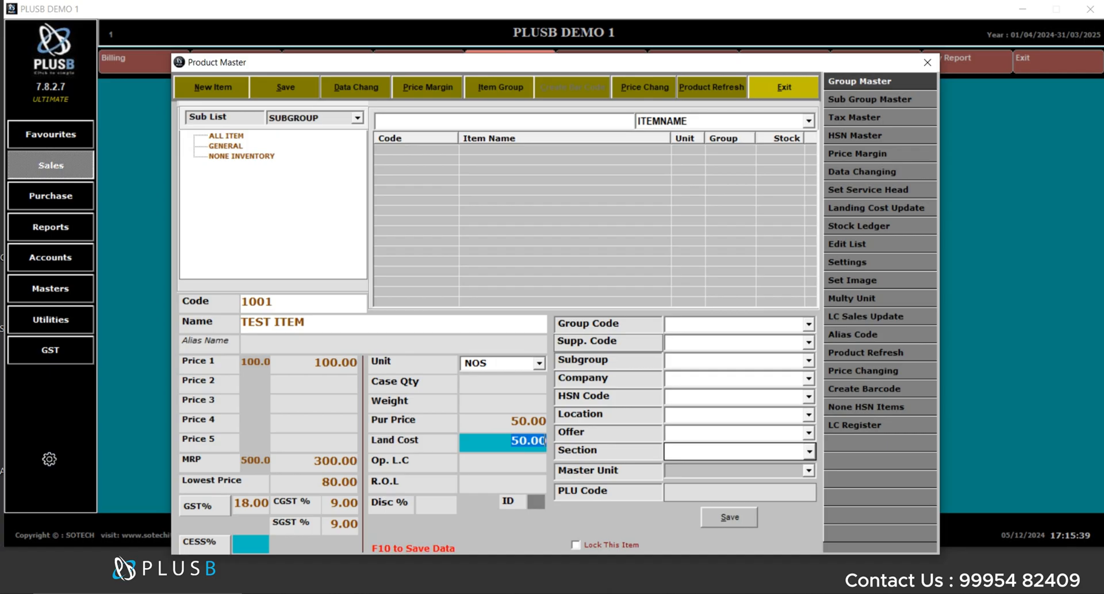
{"action": "key", "text": "Return"}
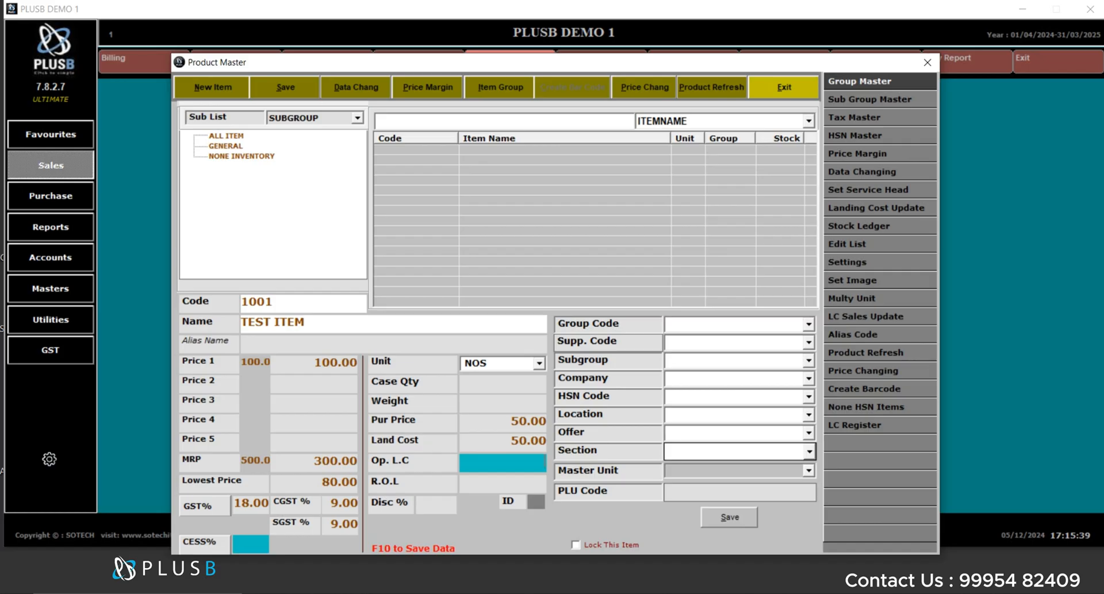
- Enter an opening stock of 40 and a reorder level of 20, moving past the discount field
{"action": "type", "text": "40"}
{"action": "key", "text": "Return"}
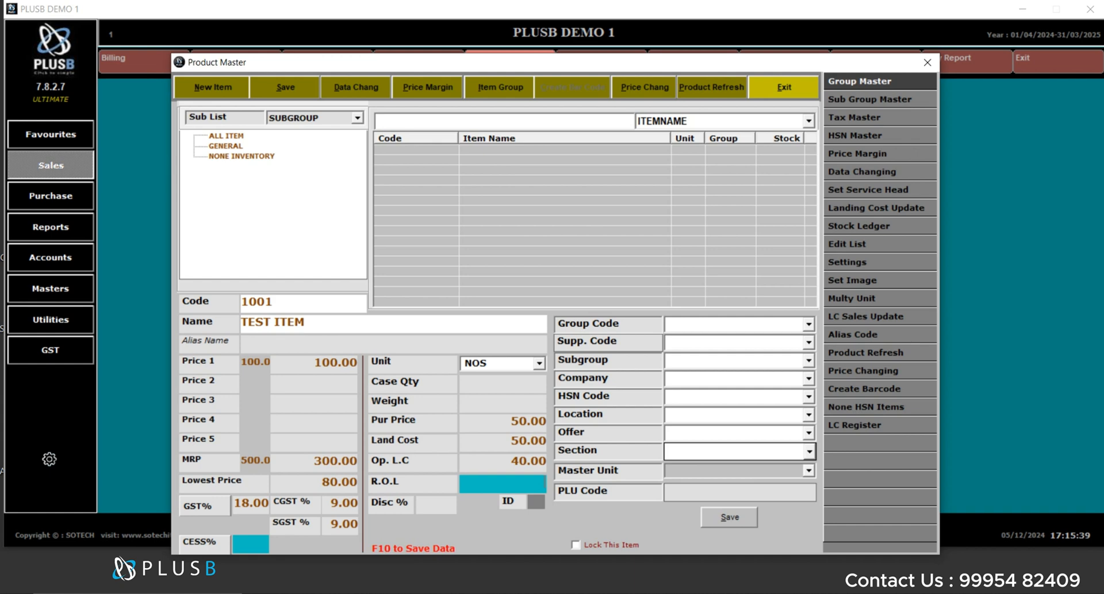
{"action": "type", "text": "20"}
{"action": "key", "text": "Return"}
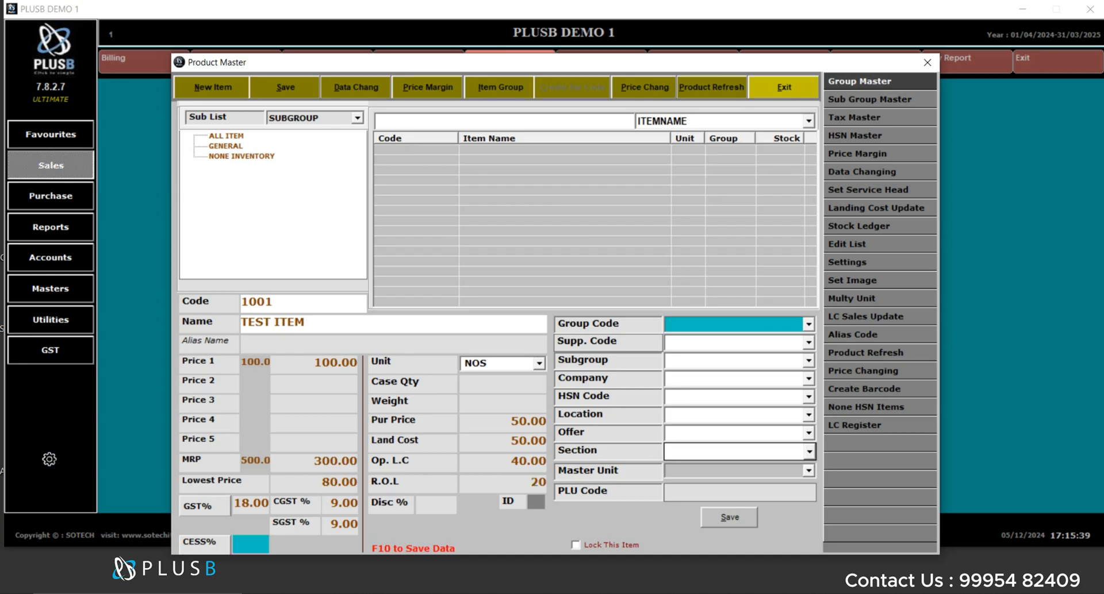
{"action": "left_click", "coordinate": [436, 506]}
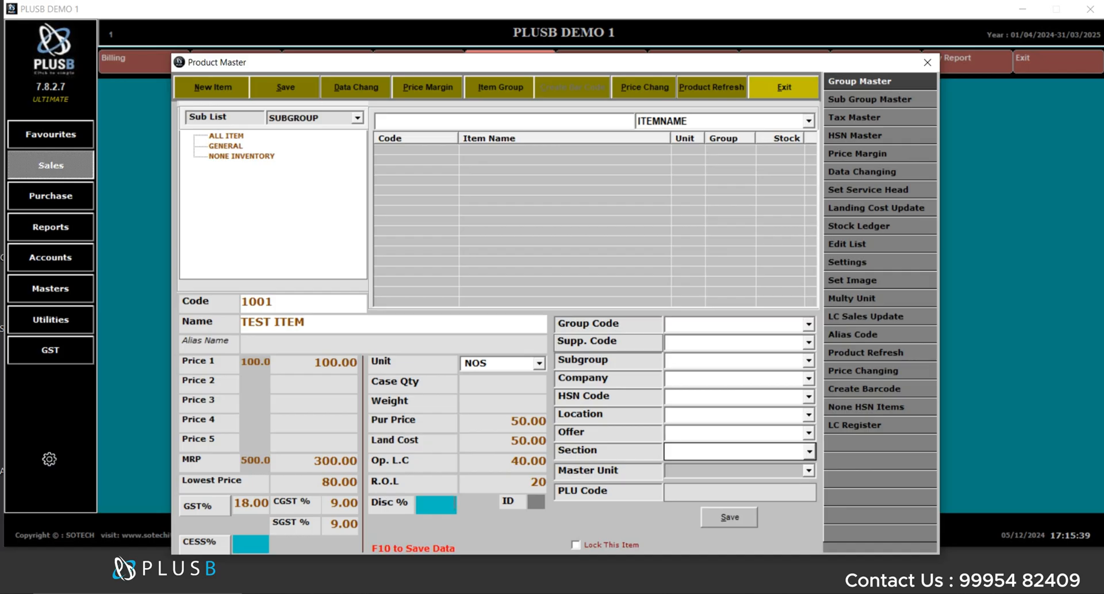
{"action": "key", "text": "Return"}
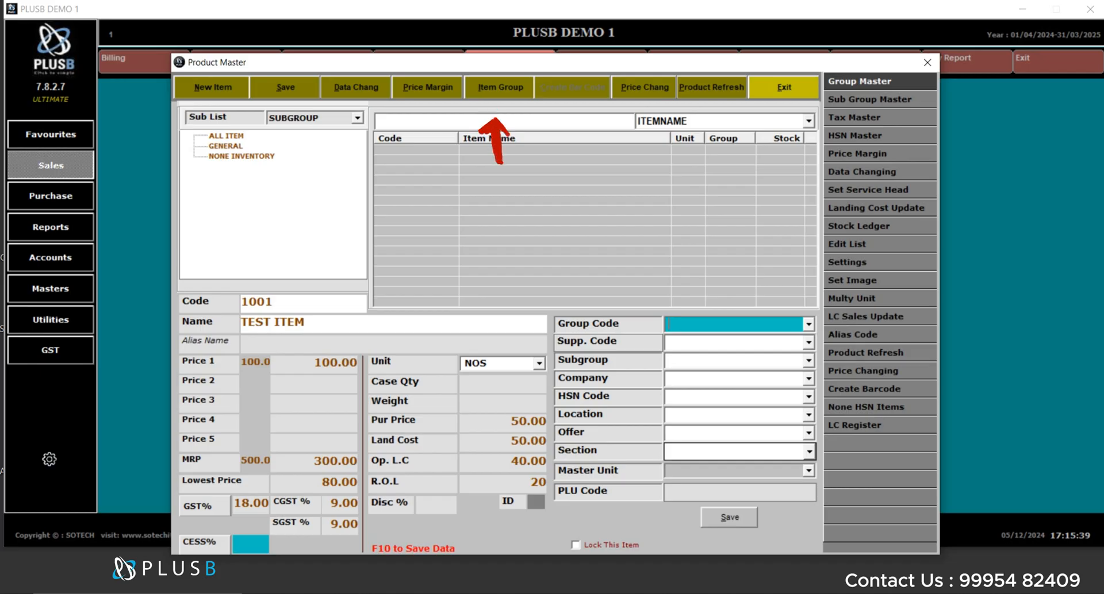
- Create and save a new item group with code TEST and head TEST, then close the group master
{"action": "key", "text": "alt+i"}
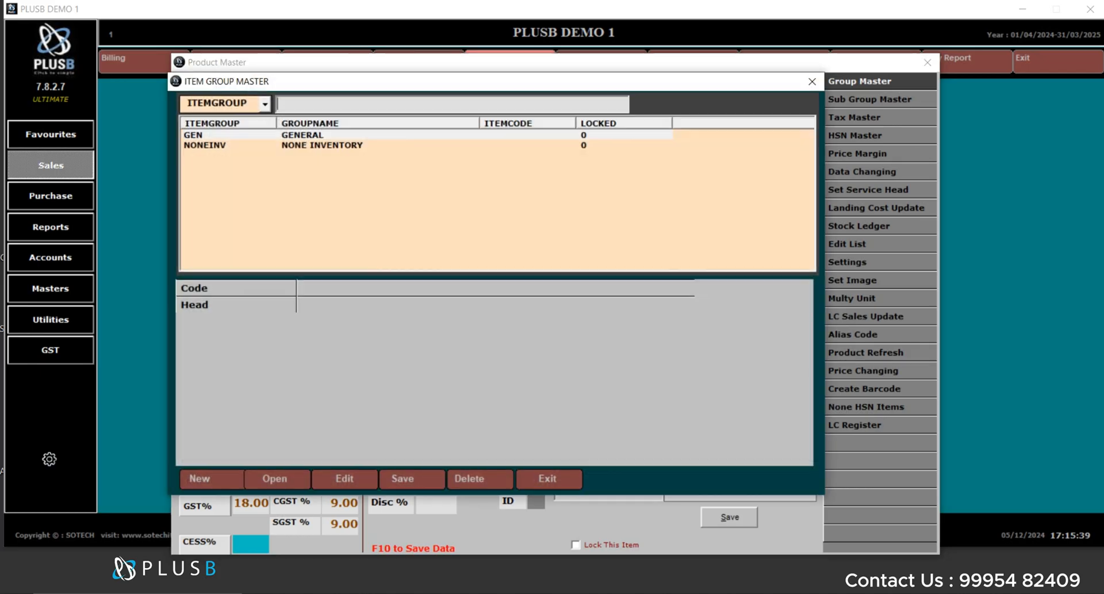
{"action": "left_click", "coordinate": [199, 479]}
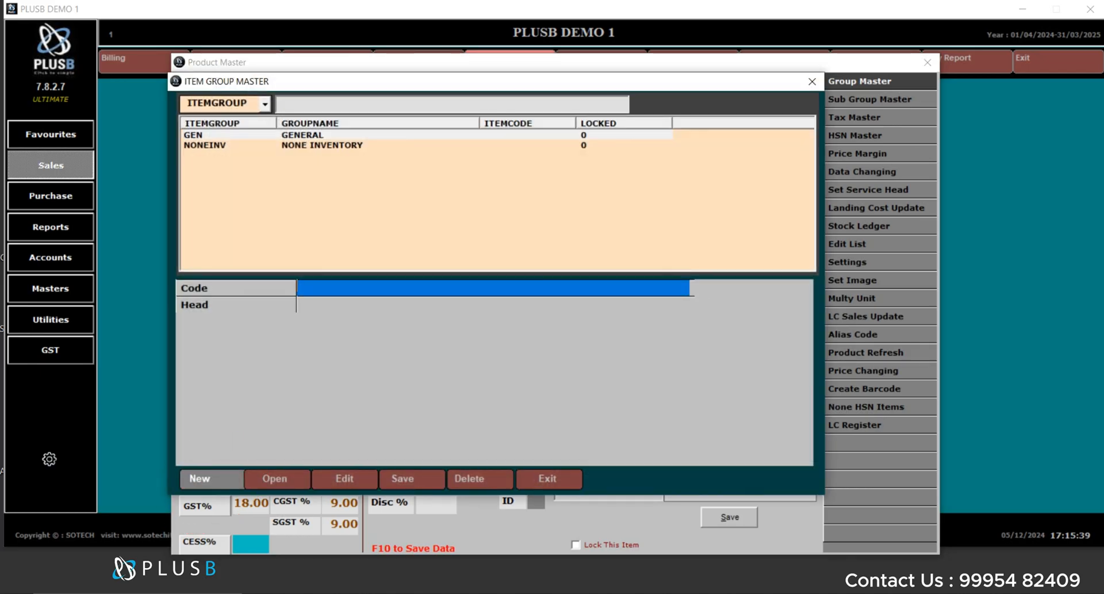
{"action": "type", "text": "TEST"}
{"action": "key", "text": "Return"}
{"action": "type", "text": "T"}
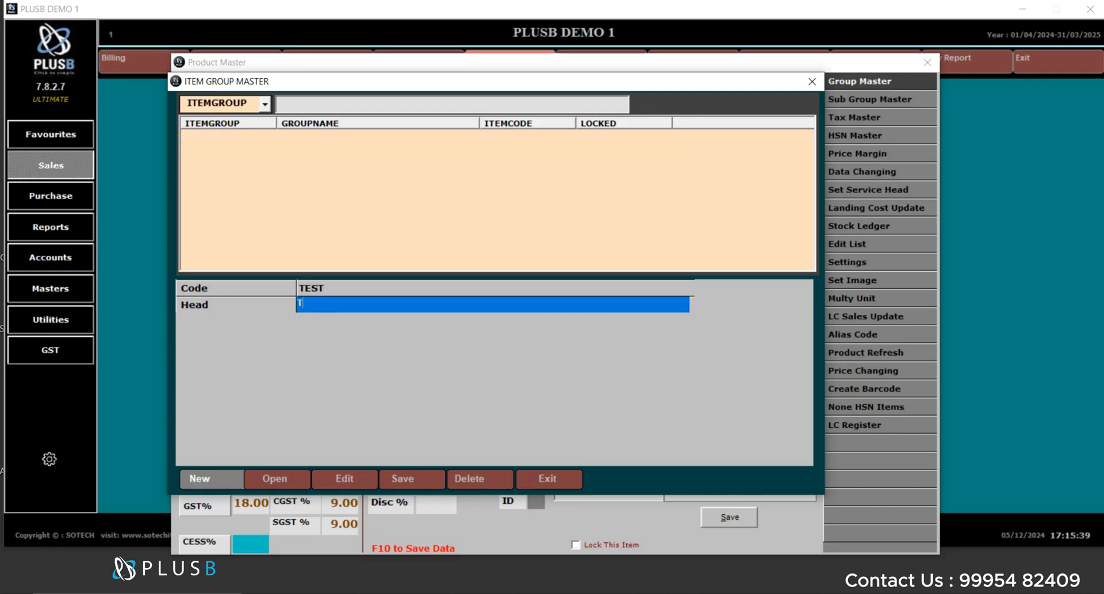
{"action": "type", "text": "EST"}
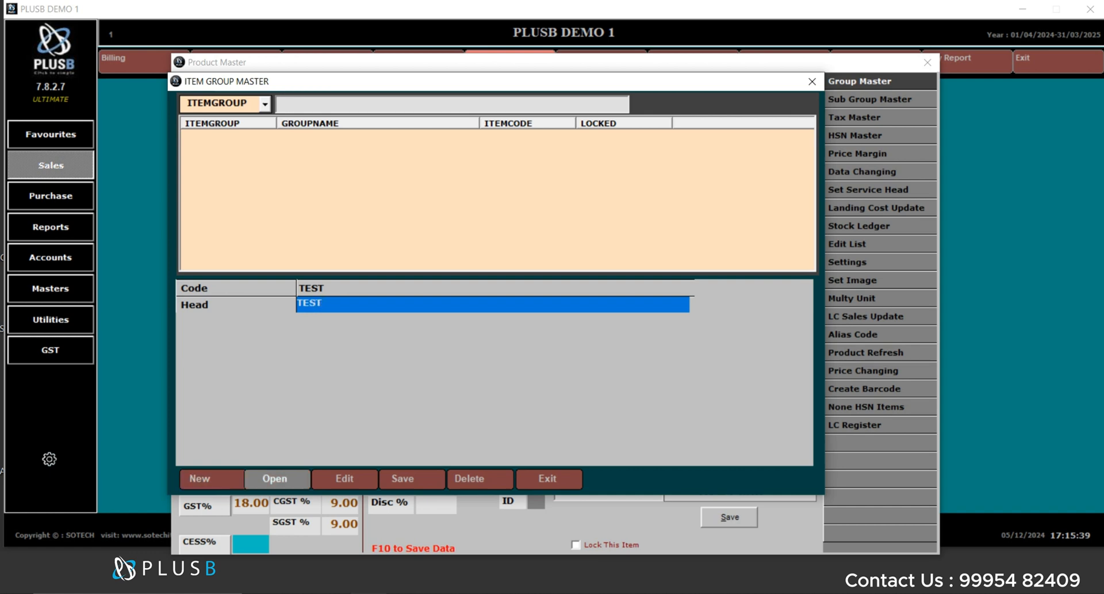
{"action": "left_click", "coordinate": [403, 479]}
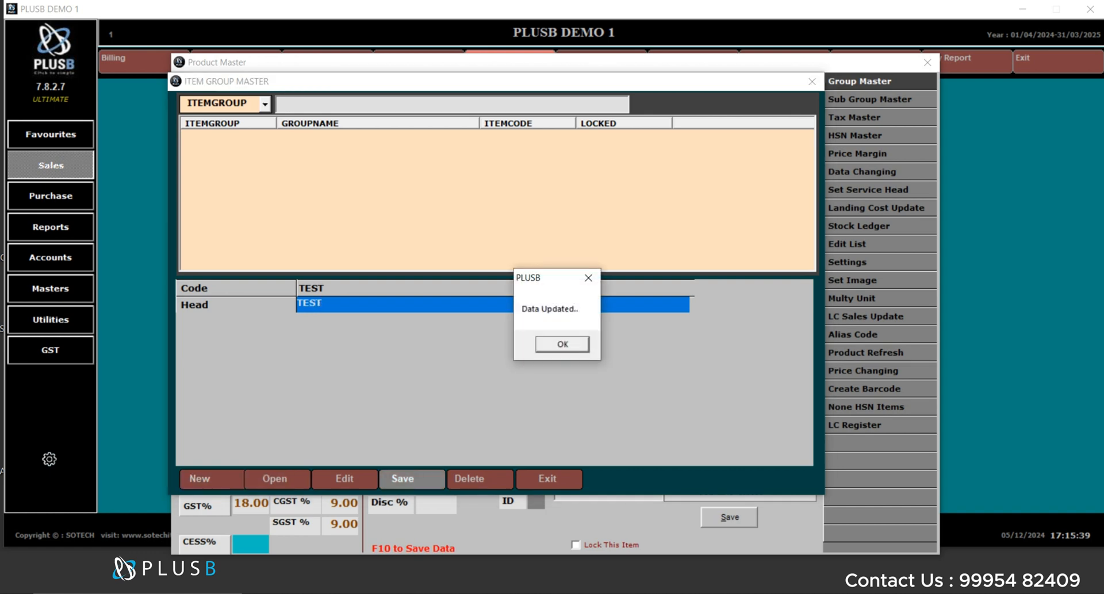
{"action": "left_click", "coordinate": [562, 344]}
{"action": "left_click", "coordinate": [811, 81]}
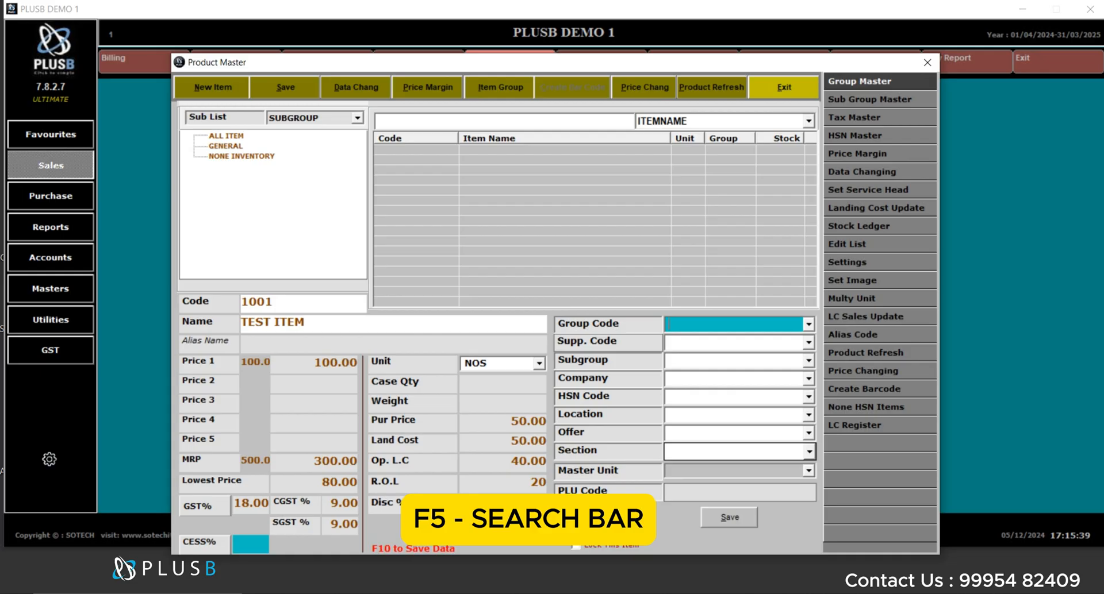
- Assign the TEST group code to the item from the search list
{"action": "key", "text": "F5"}
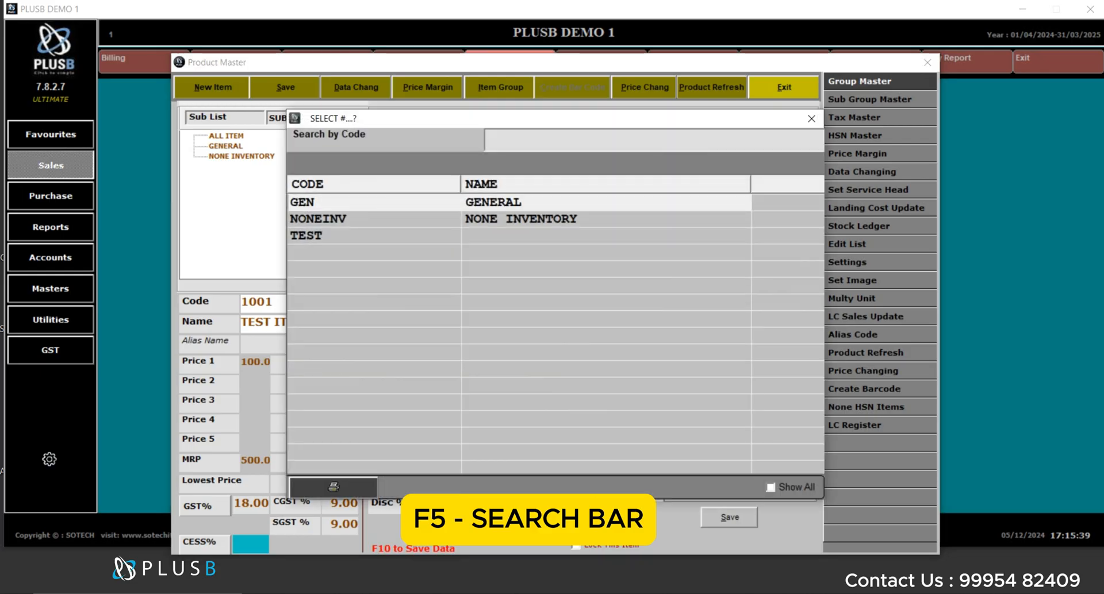
{"action": "left_click", "coordinate": [375, 236]}
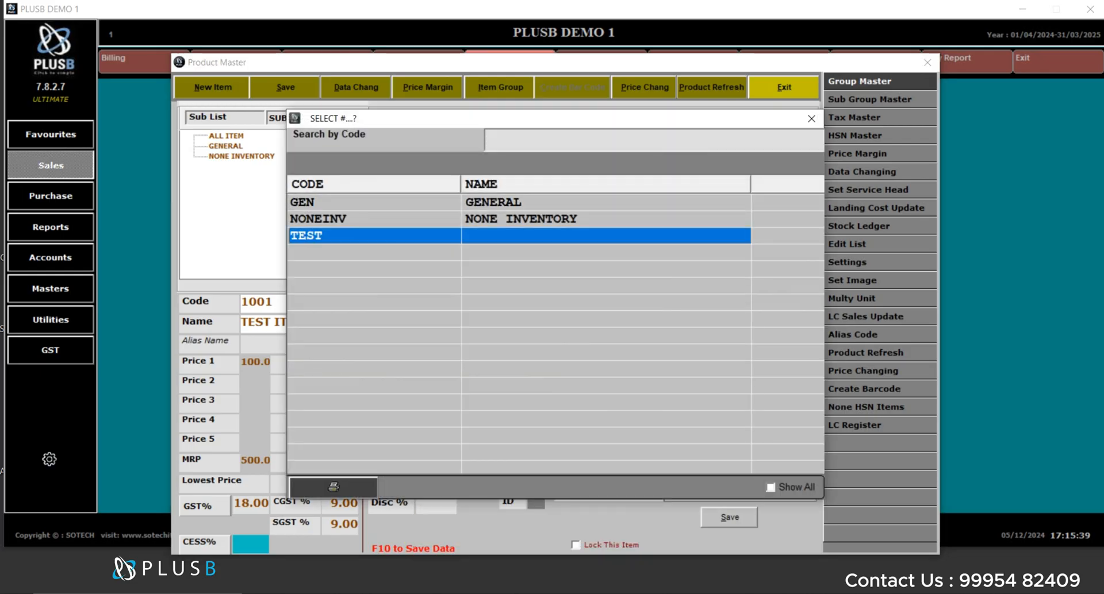
{"action": "key", "text": "Return"}
{"action": "key", "text": "Return"}
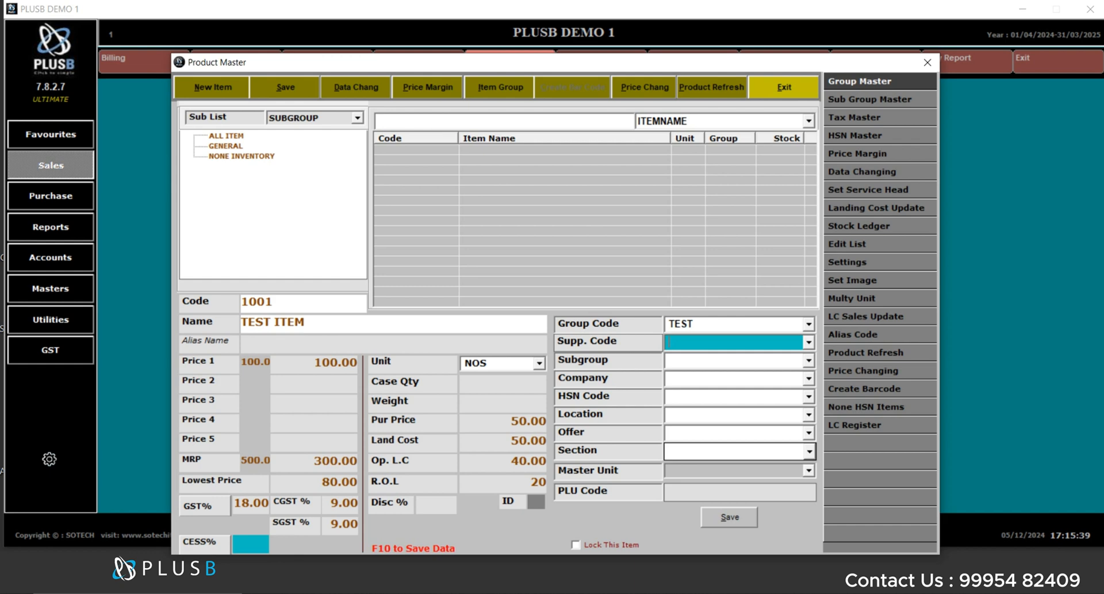
- Set the supplier code by selecting SUPPLIER SAMPLE from the supplier list
{"action": "key", "text": "Return"}
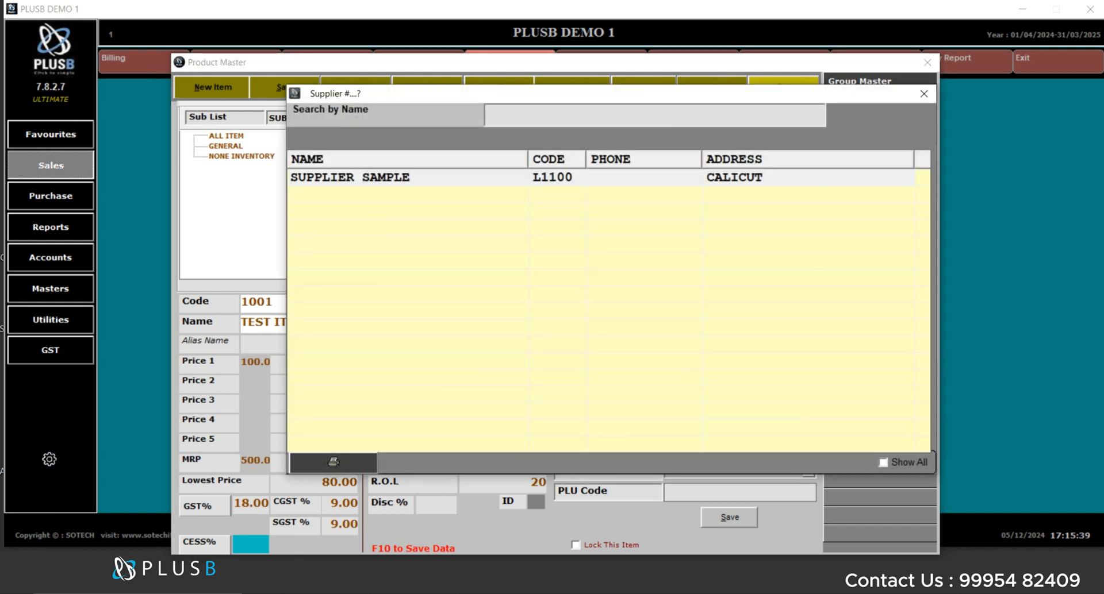
{"action": "key", "text": "Down"}
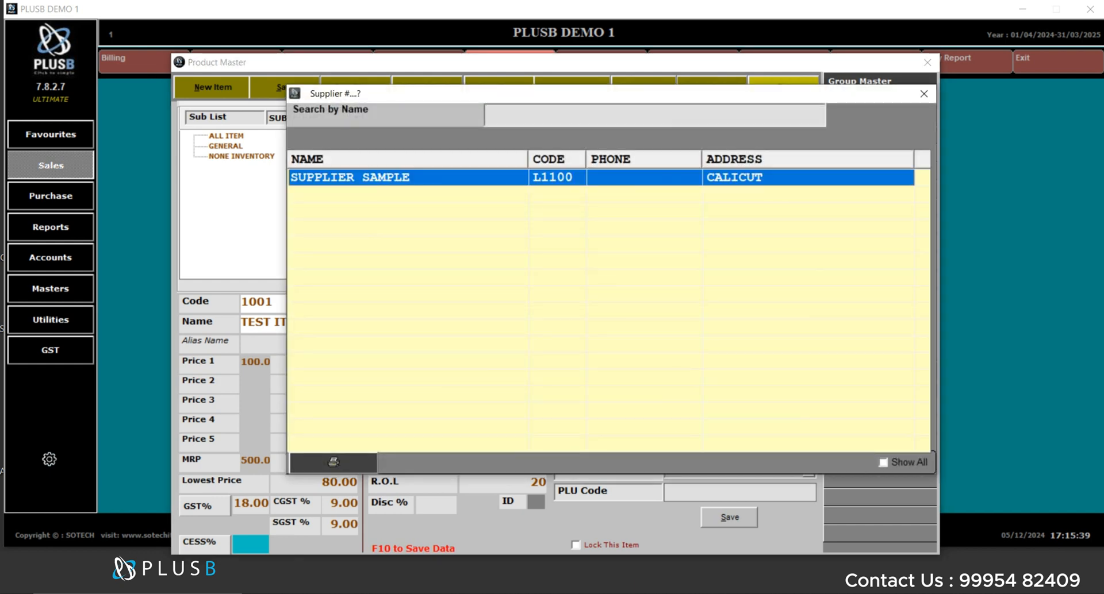
{"action": "key", "text": "Return"}
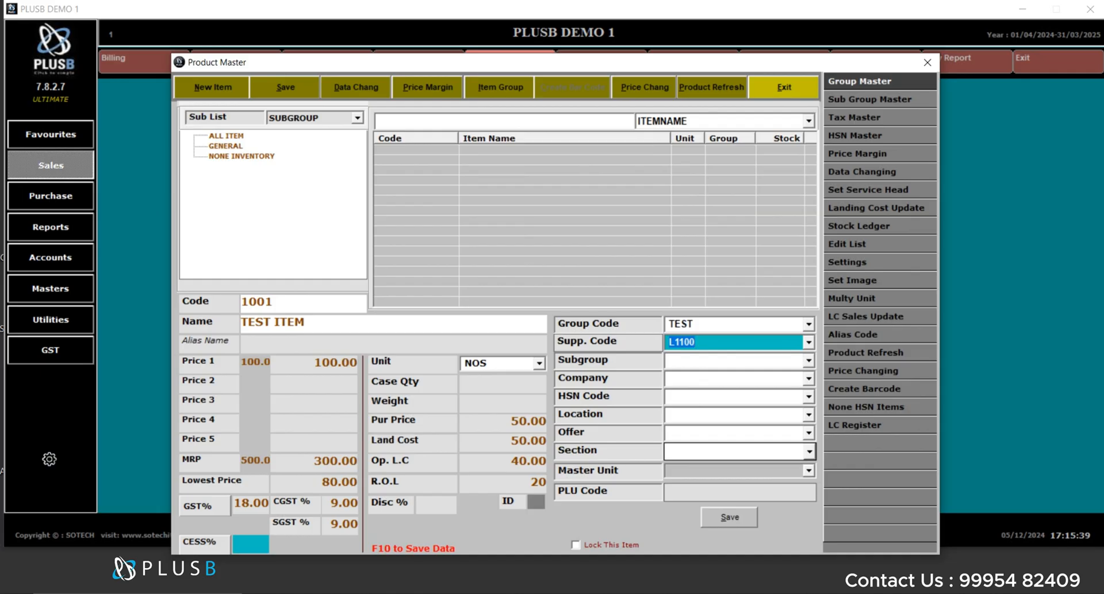
{"action": "key", "text": "Return"}
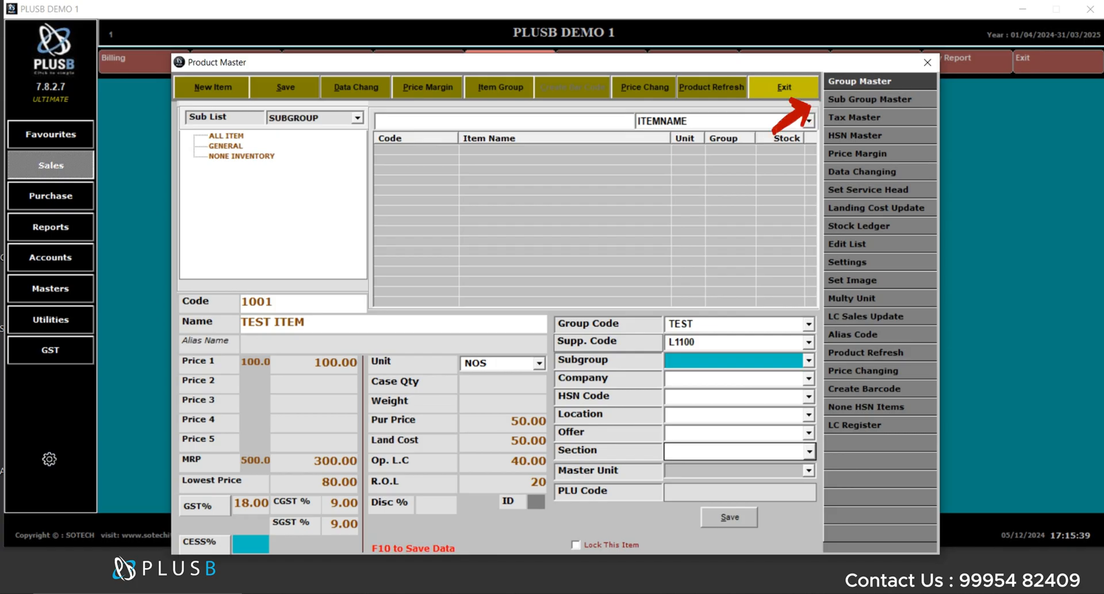
- Create and save a new sub group with code ITE1 and head TEST1, then close the sub group master
{"action": "left_click", "coordinate": [869, 100]}
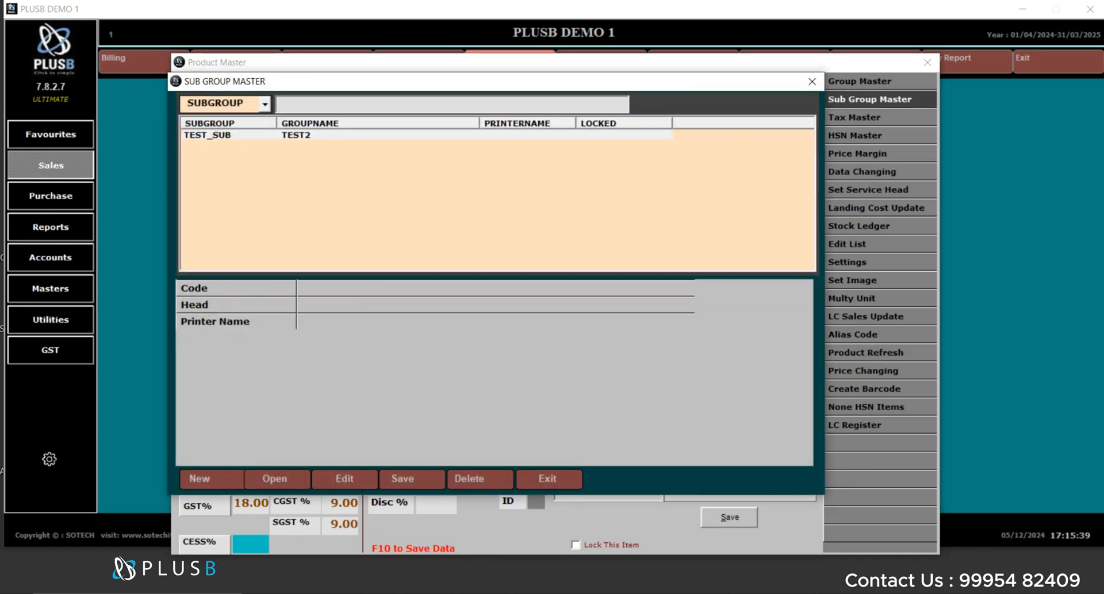
{"action": "left_click", "coordinate": [211, 480]}
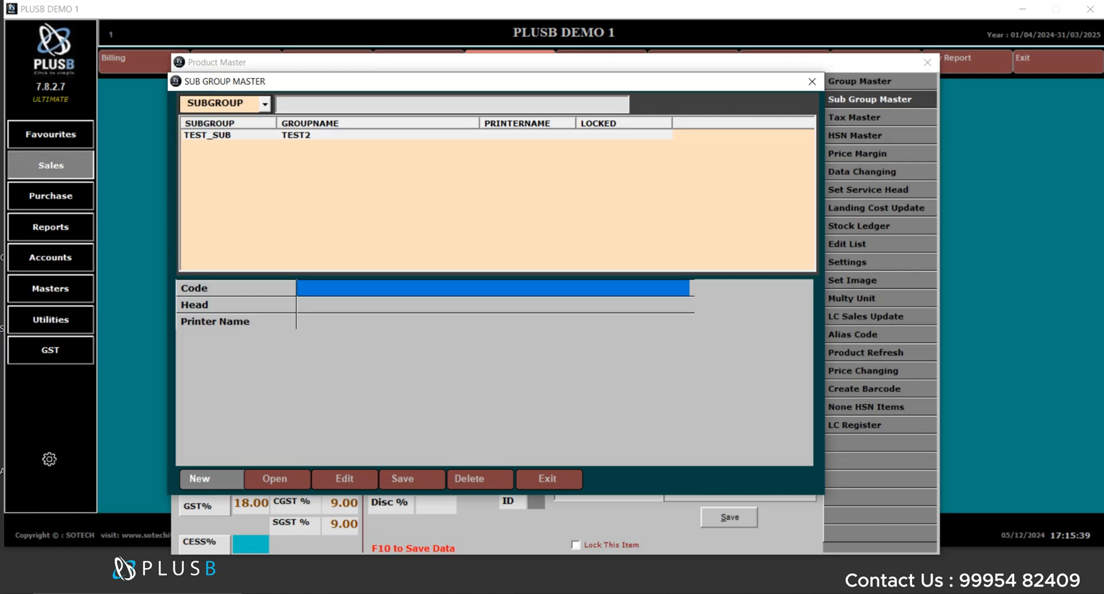
{"action": "type", "text": "ITE1"}
{"action": "key", "text": "Return"}
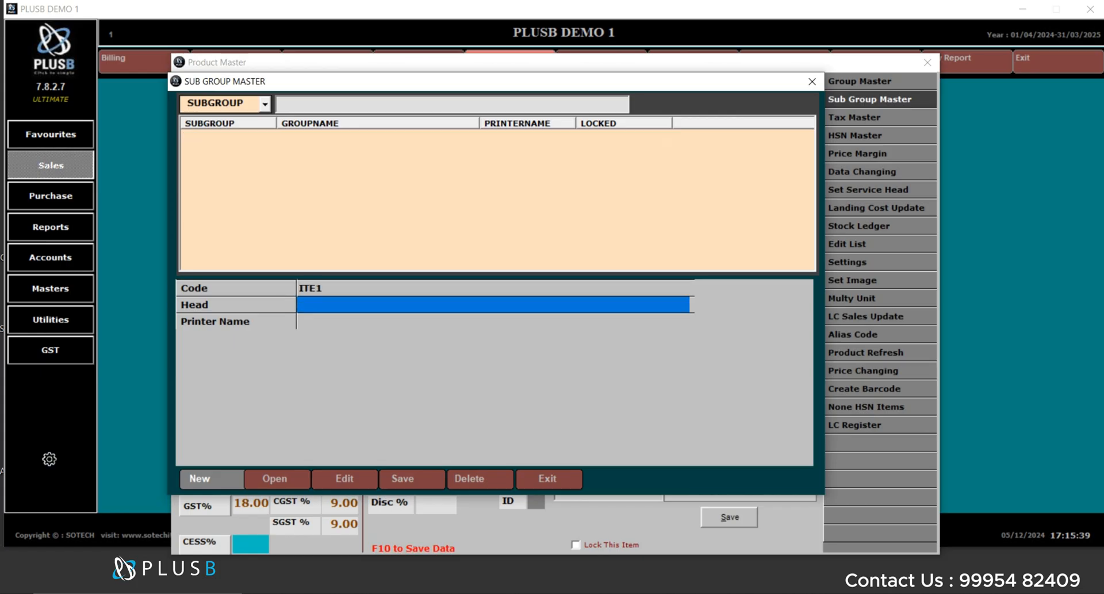
{"action": "type", "text": "TEST1"}
{"action": "key", "text": "Return"}
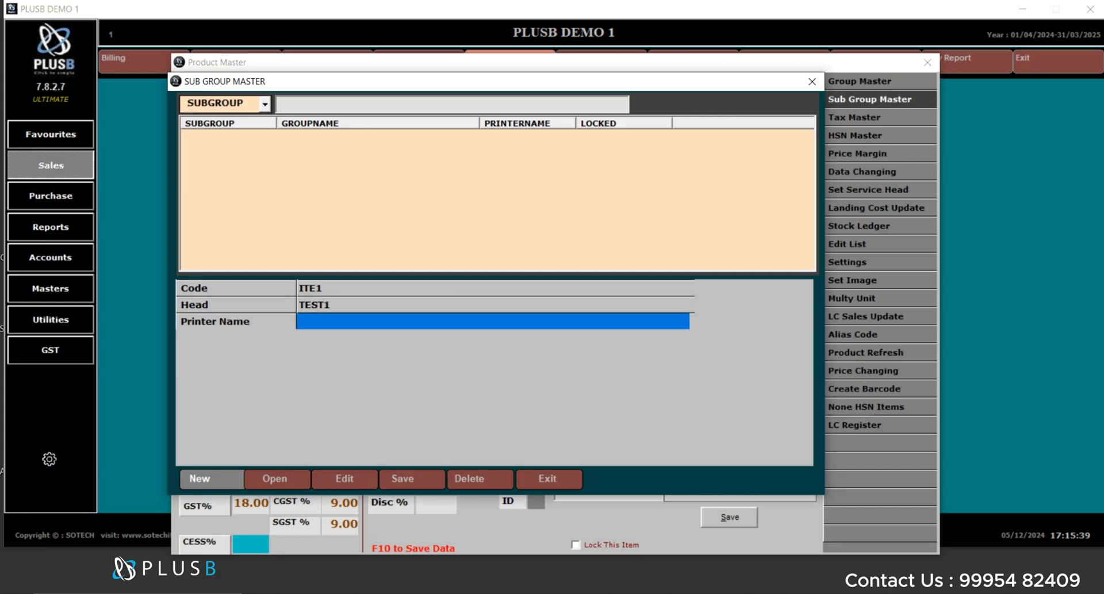
{"action": "left_click", "coordinate": [412, 480]}
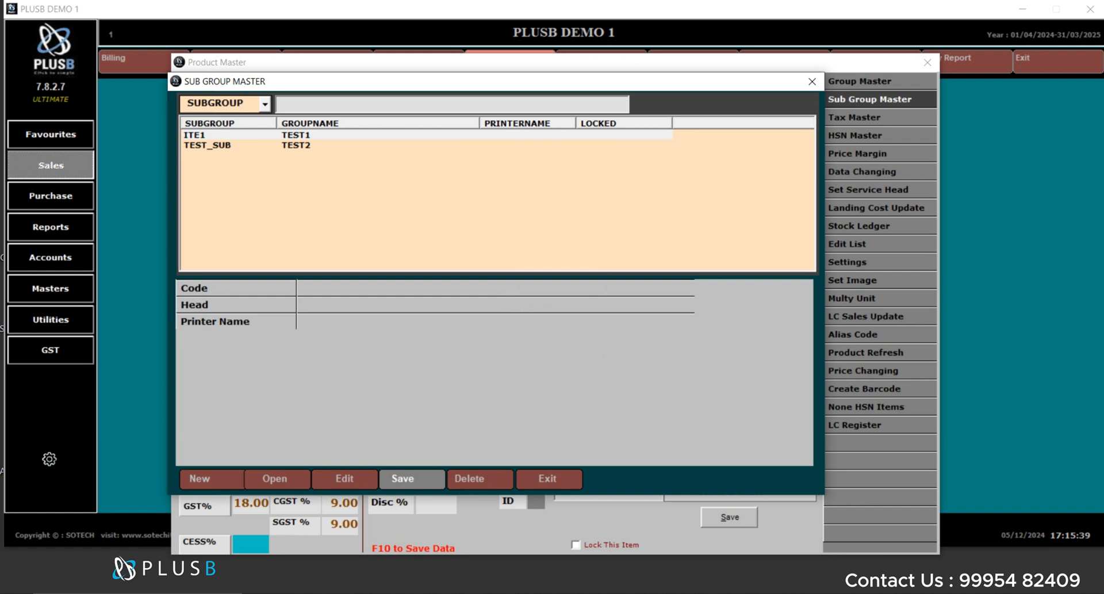
{"action": "key", "text": "Escape"}
- Assign the ITE1 sub group to the item from the selection list
{"action": "left_click", "coordinate": [733, 361]}
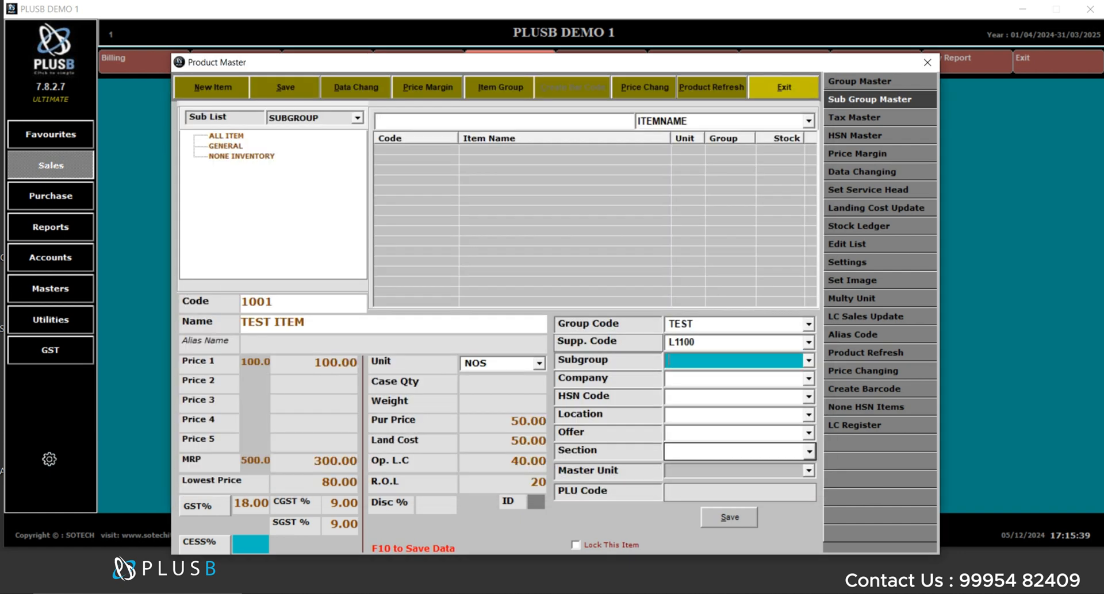
{"action": "key", "text": "F5"}
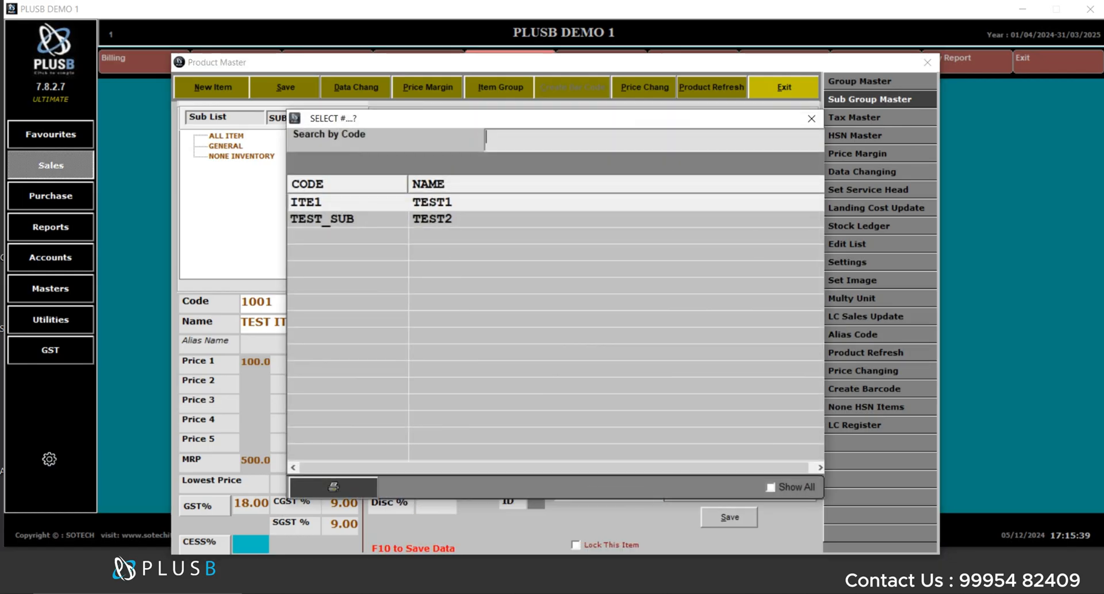
{"action": "key", "text": "Down"}
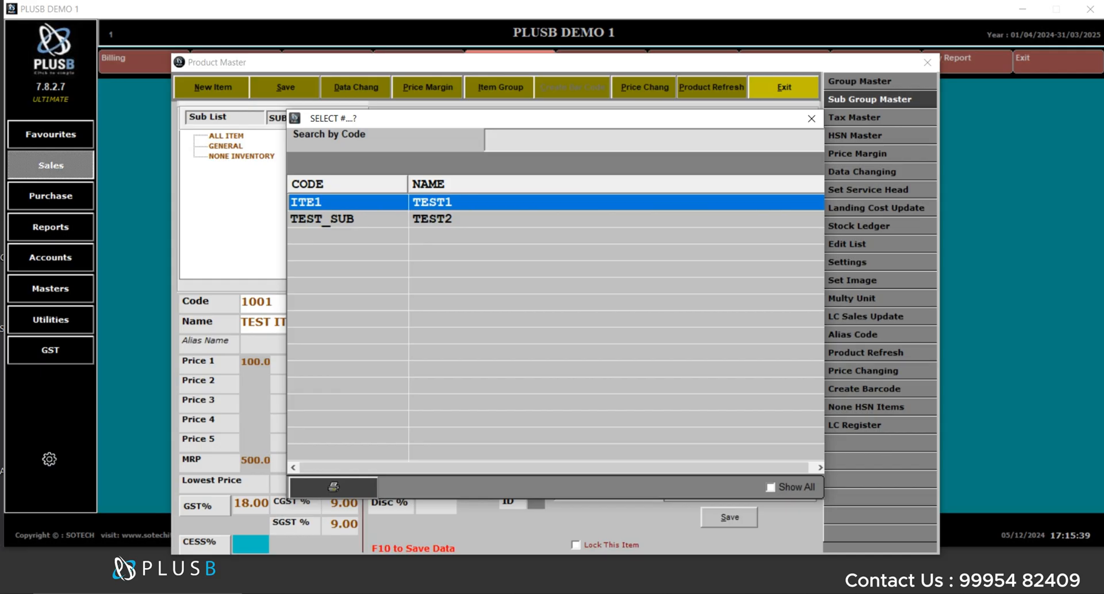
{"action": "key", "text": "Return"}
{"action": "key", "text": "Return"}
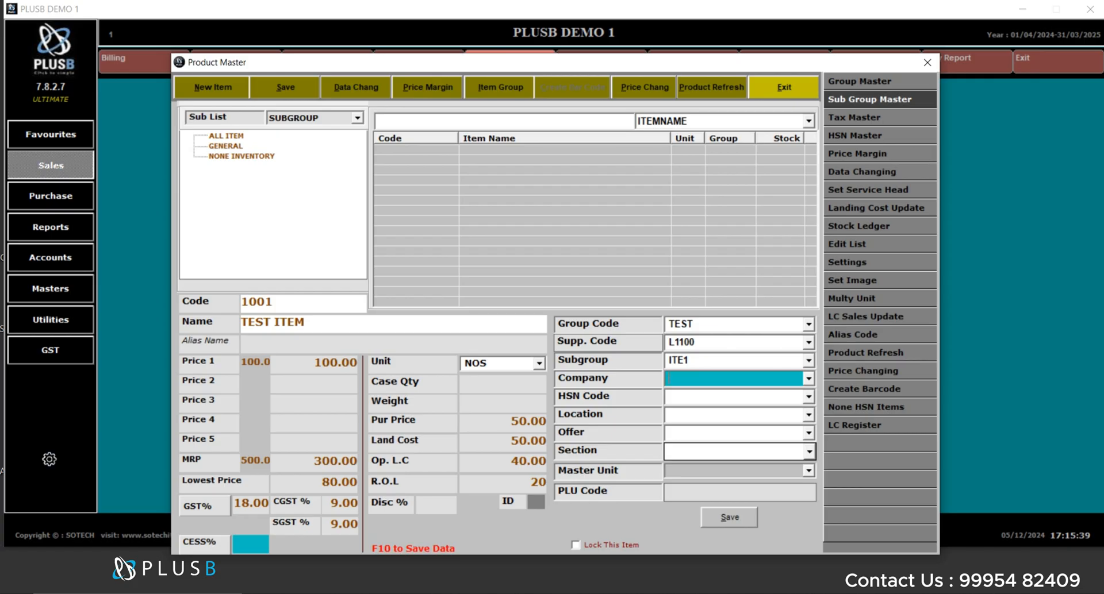
- Set the item's company to XXX and its HSN code to 65478
{"action": "type", "text": "XXX"}
{"action": "key", "text": "Return"}
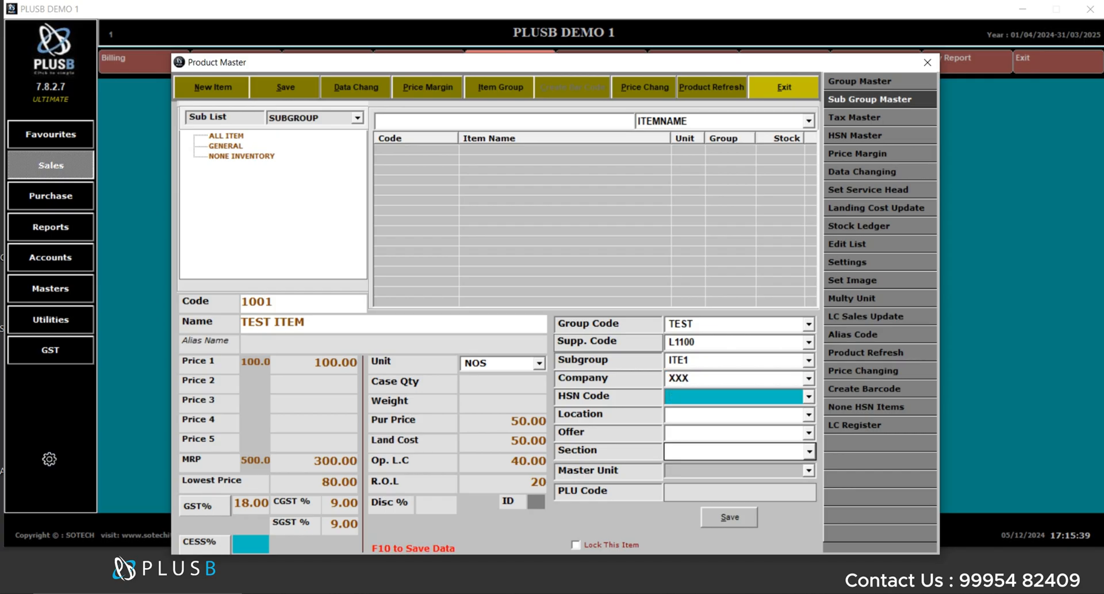
{"action": "type", "text": "65478"}
{"action": "key", "text": "Return"}
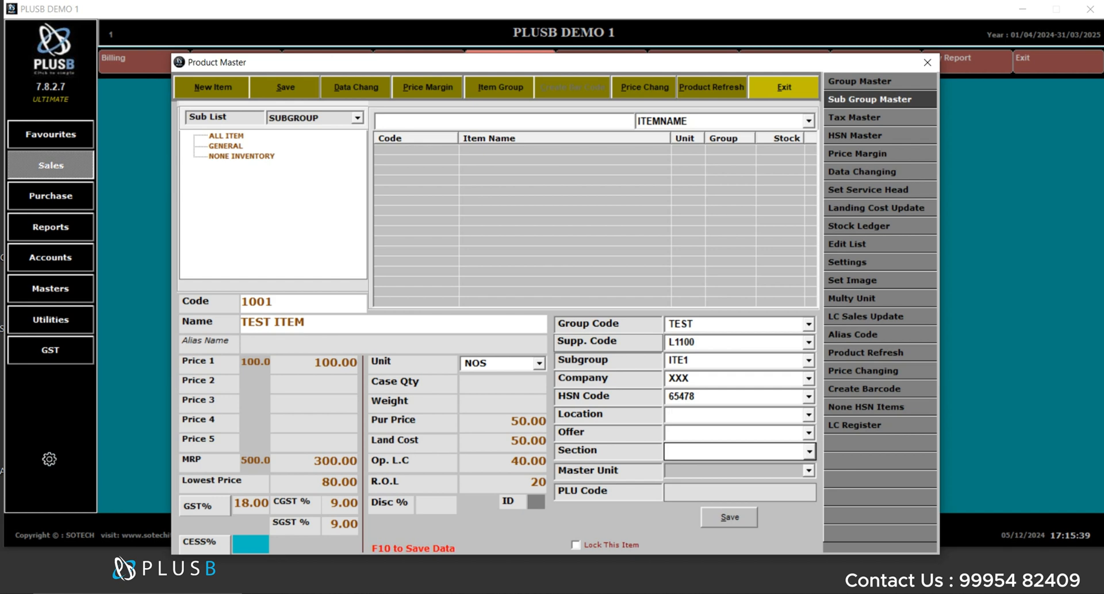
- Set the location to TEST and save the product, accepting a new entry
{"action": "type", "text": "TEST"}
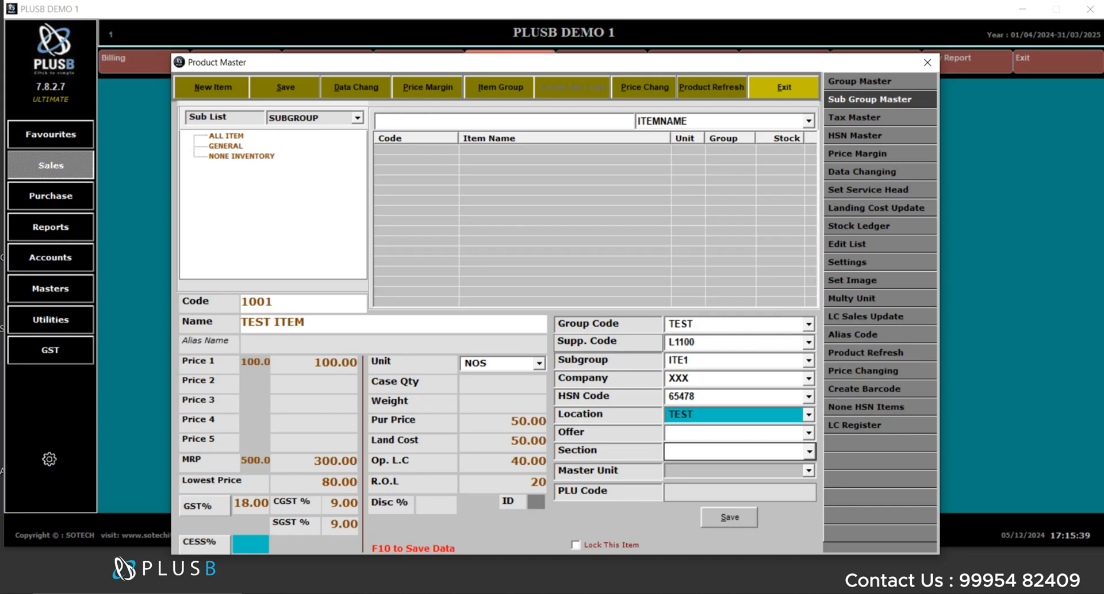
{"action": "key", "text": "F10"}
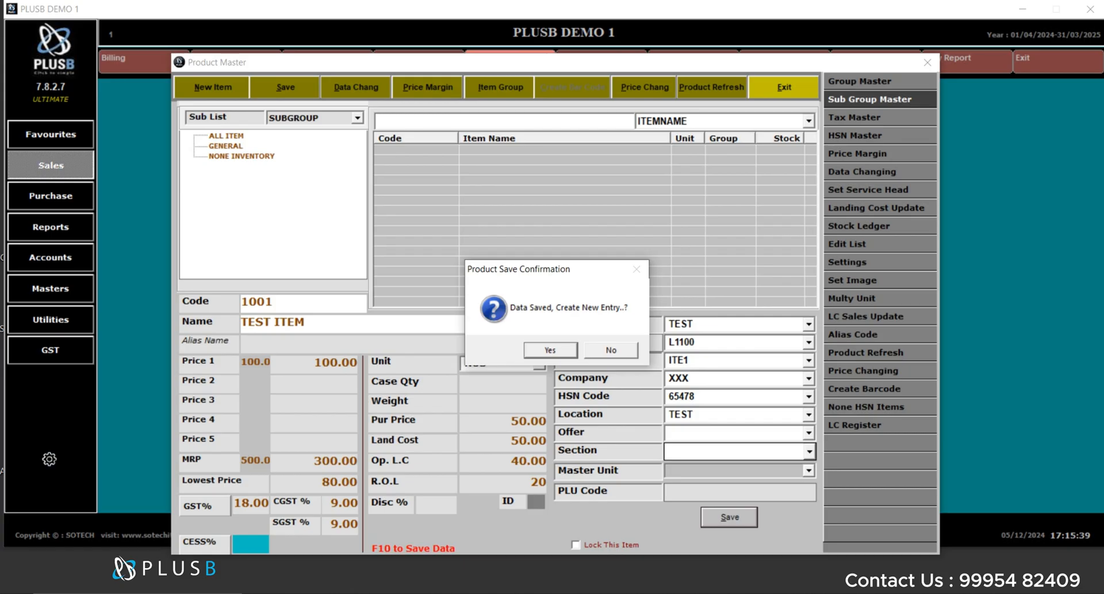
{"action": "key", "text": "Return"}
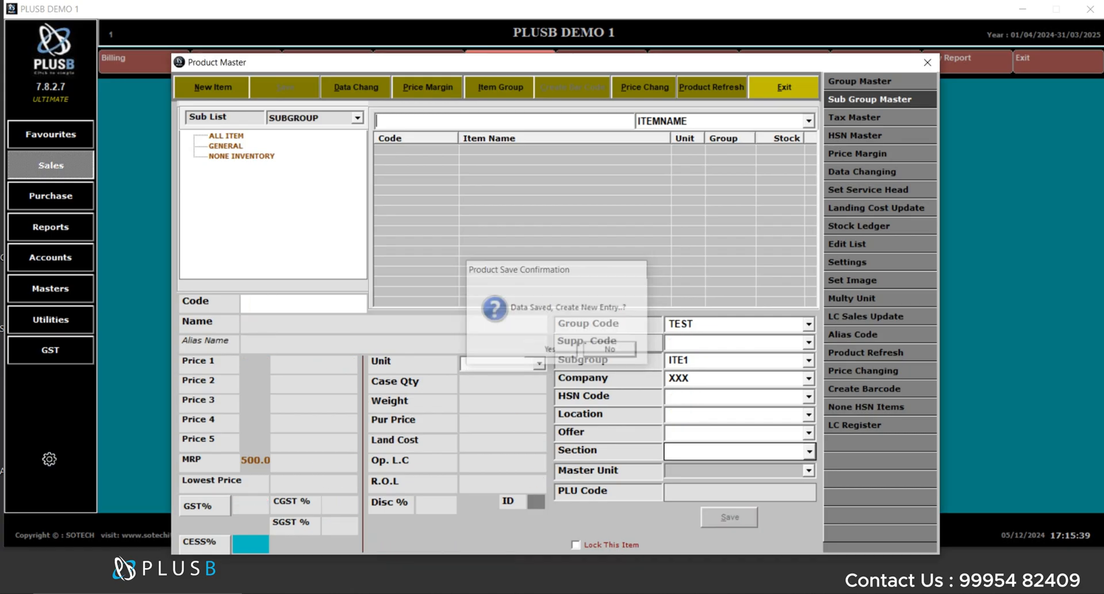
- Reopen the Product Master, search for item code 1001 and open it for editing
{"action": "key", "text": "Escape"}
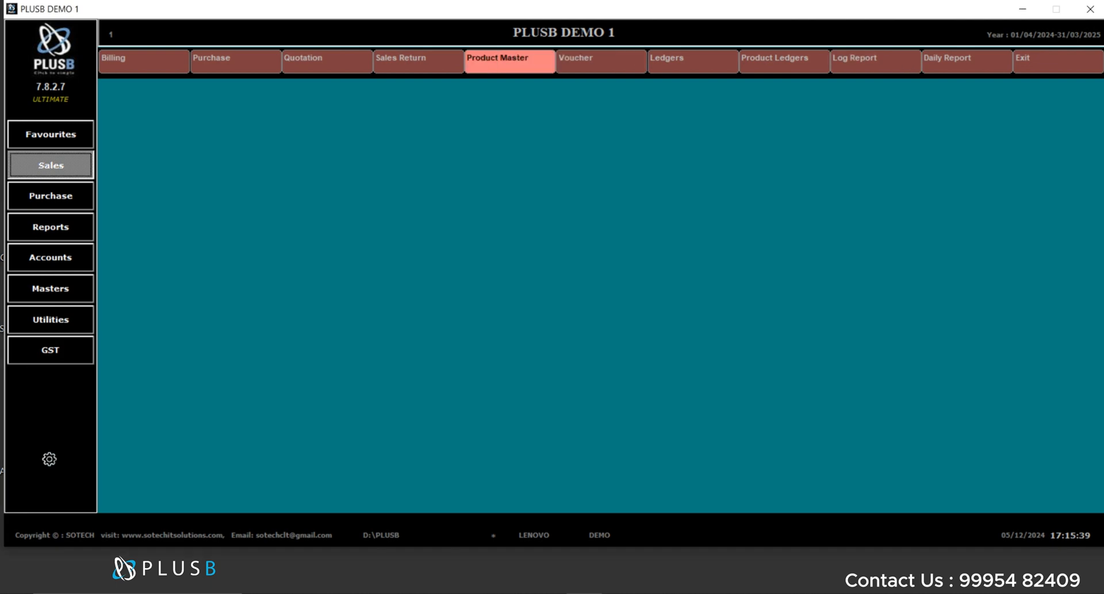
{"action": "key", "text": "Return"}
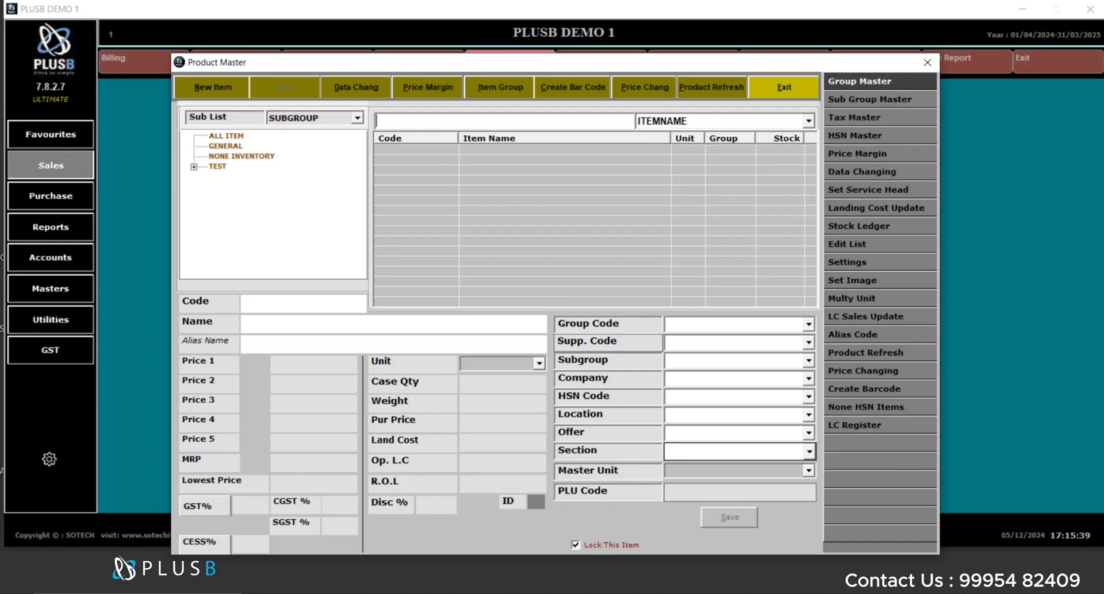
{"action": "type", "text": "TES"}
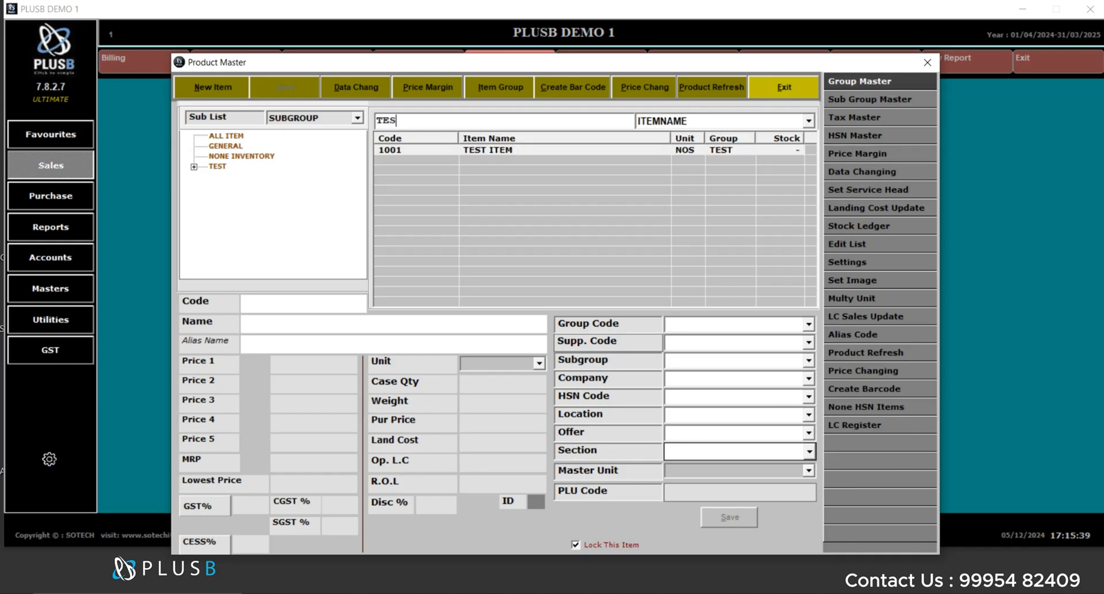
{"action": "key", "text": "BackSpace"}
{"action": "key", "text": "BackSpace"}
{"action": "key", "text": "BackSpace"}
{"action": "type", "text": "100"}
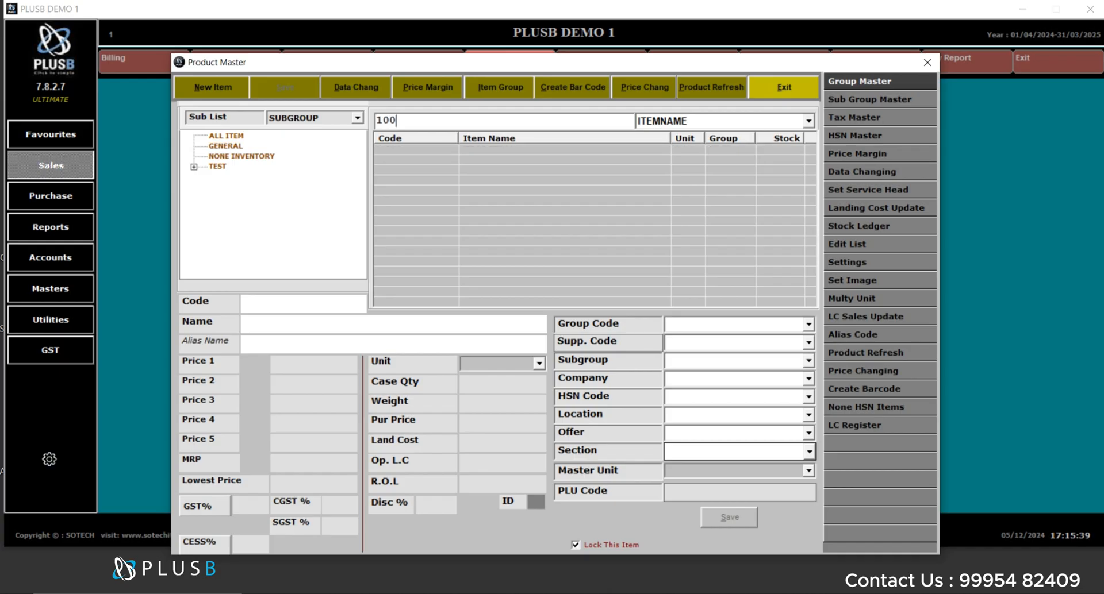
{"action": "type", "text": "1"}
{"action": "key", "text": "Return"}
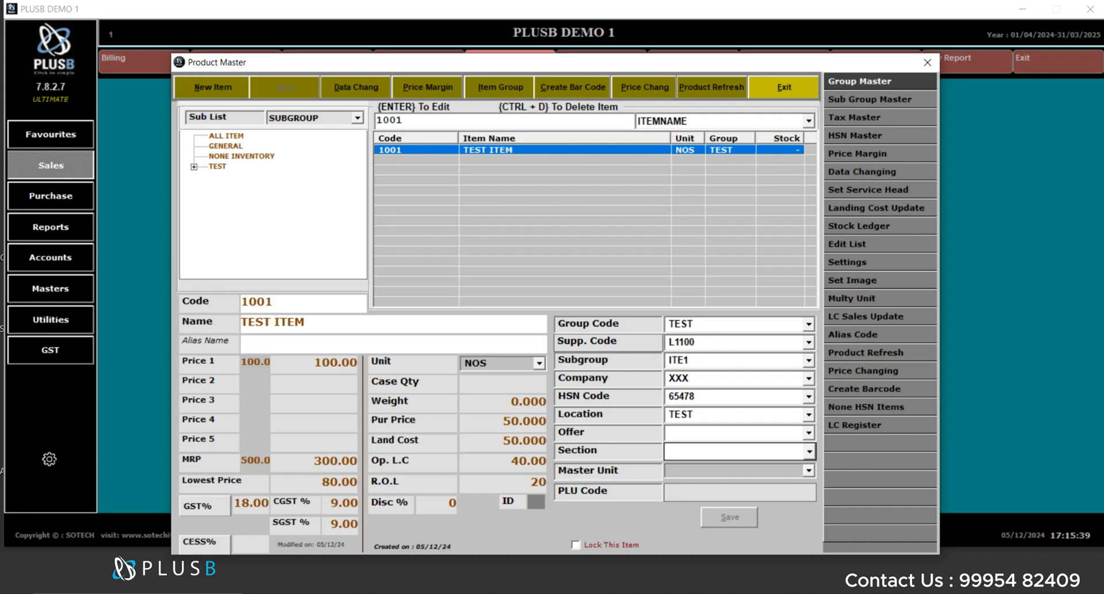
{"action": "key", "text": "Return"}
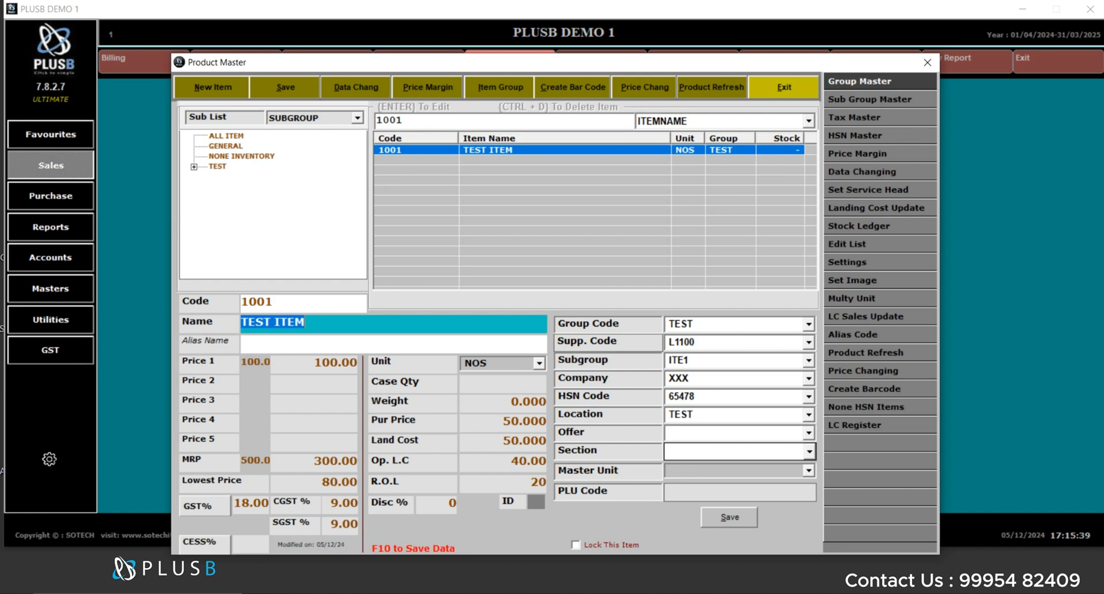
- Set the Price 1 to Price 5 rates to 50, 60, 70, 80 and 90 and save the item
{"action": "left_click", "coordinate": [513, 442]}
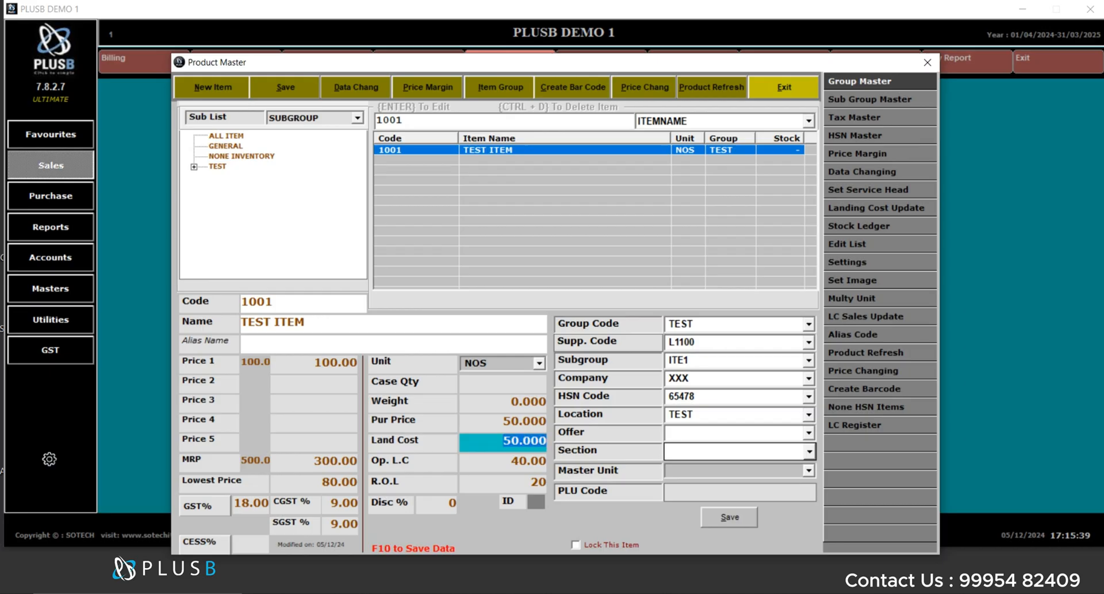
{"action": "key", "text": "Return"}
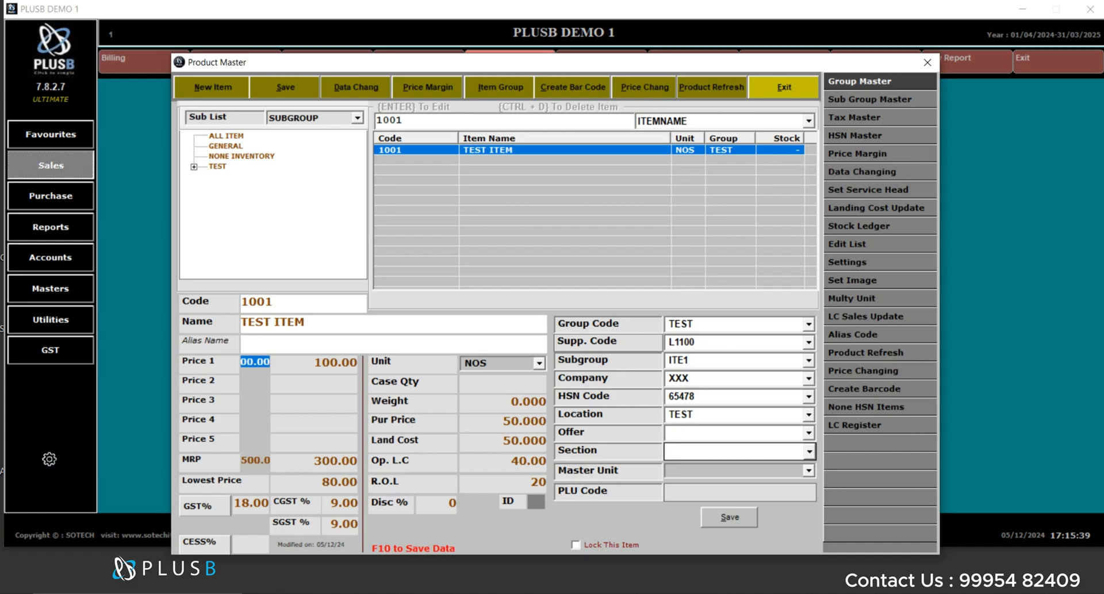
{"action": "type", "text": "50"}
{"action": "key", "text": "Return"}
{"action": "type", "text": "60"}
{"action": "key", "text": "Return"}
{"action": "type", "text": "7"}
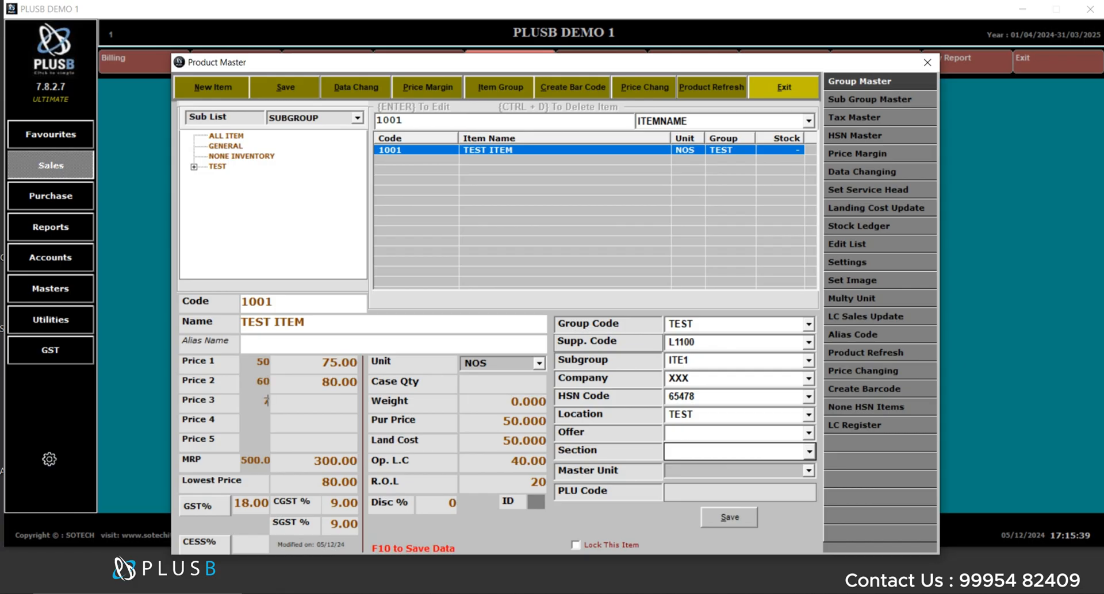
{"action": "type", "text": "0"}
{"action": "key", "text": "Return"}
{"action": "type", "text": "80"}
{"action": "key", "text": "Return"}
{"action": "type", "text": "90"}
{"action": "key", "text": "Return"}
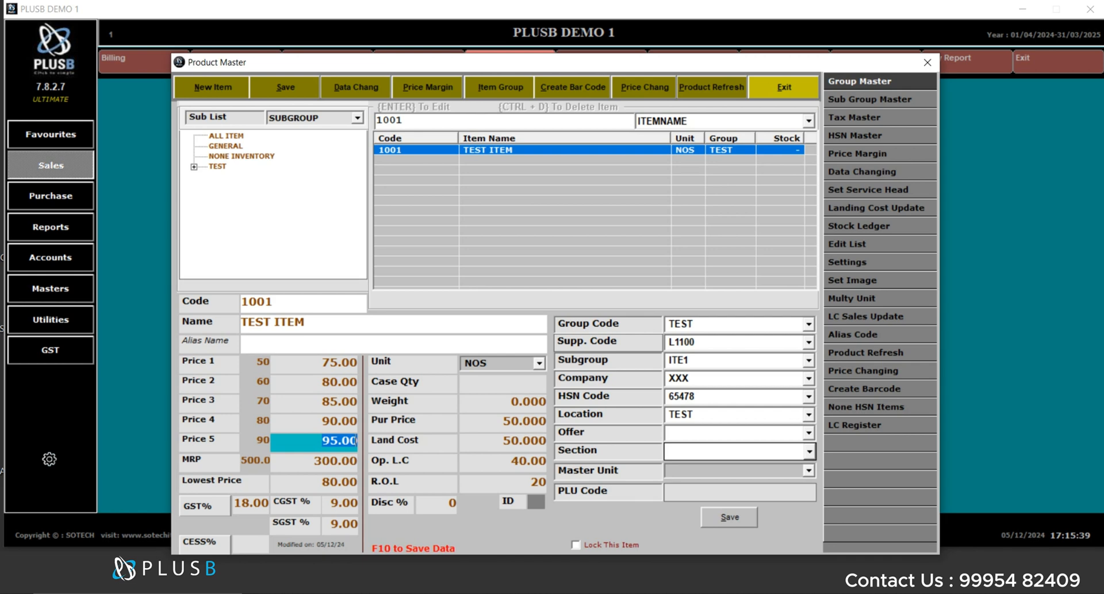
{"action": "key", "text": "F10"}
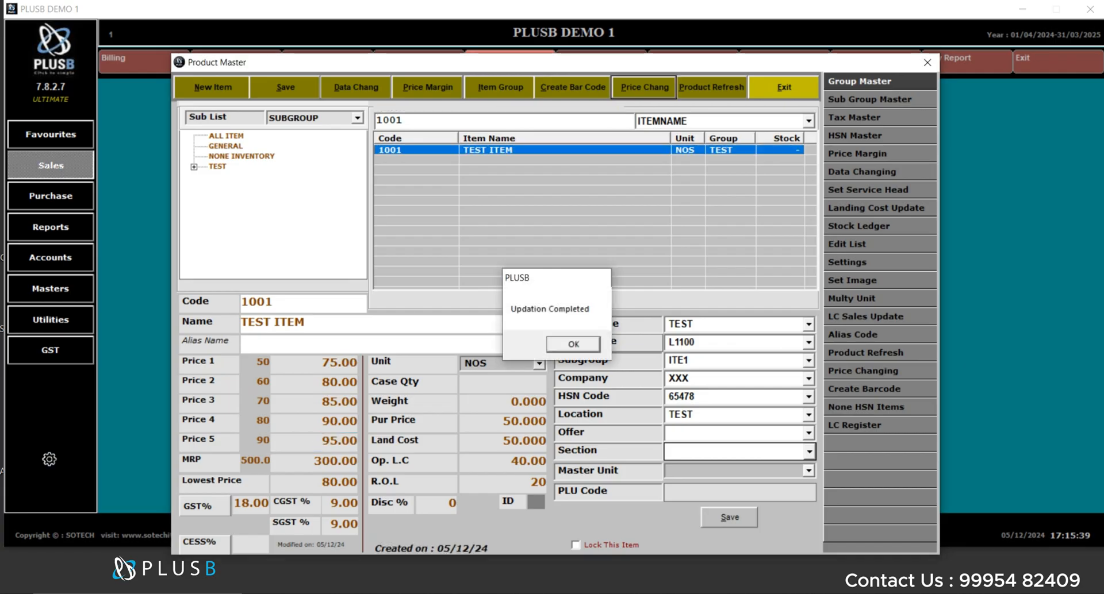
{"action": "key", "text": "Return"}
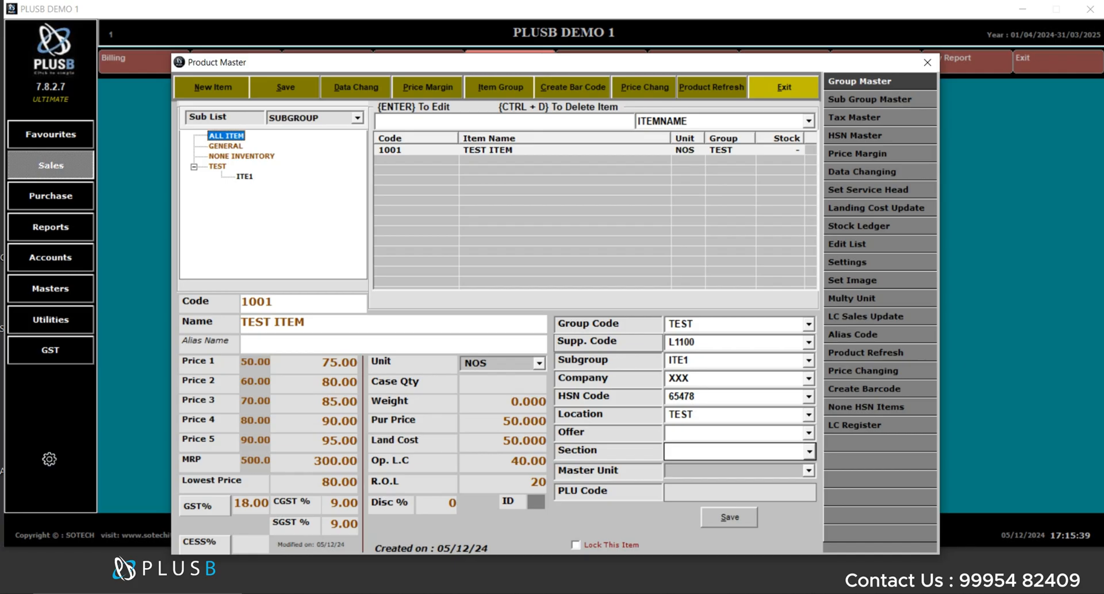
- Select the ITE1 sub group under TEST in the sub list, then exit the Product Master
{"action": "left_click", "coordinate": [244, 176]}
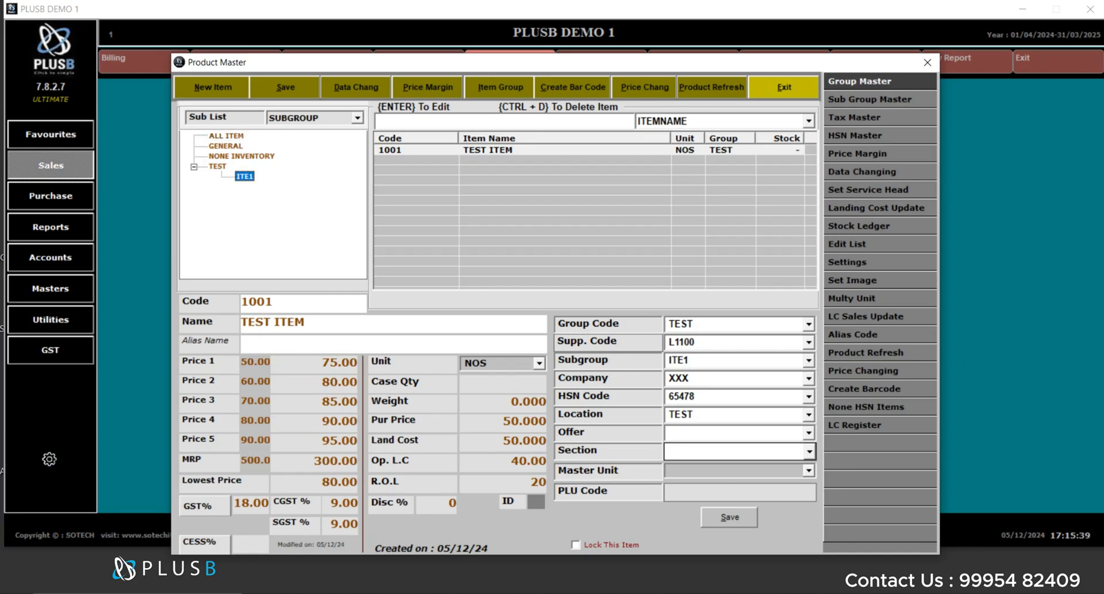
{"action": "key", "text": "alt+n"}
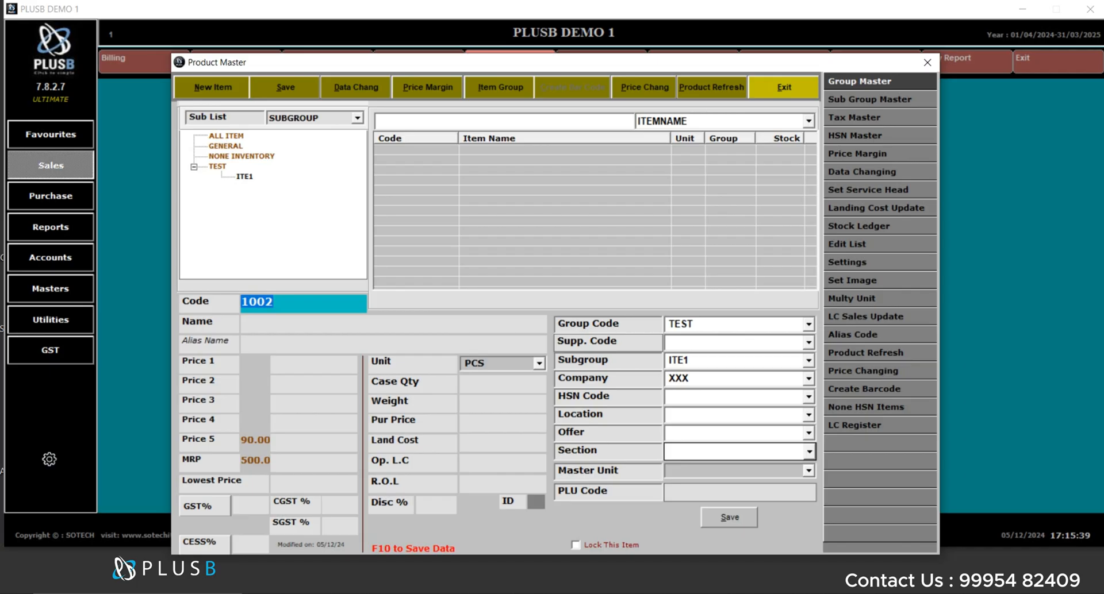
{"action": "key", "text": "Escape"}
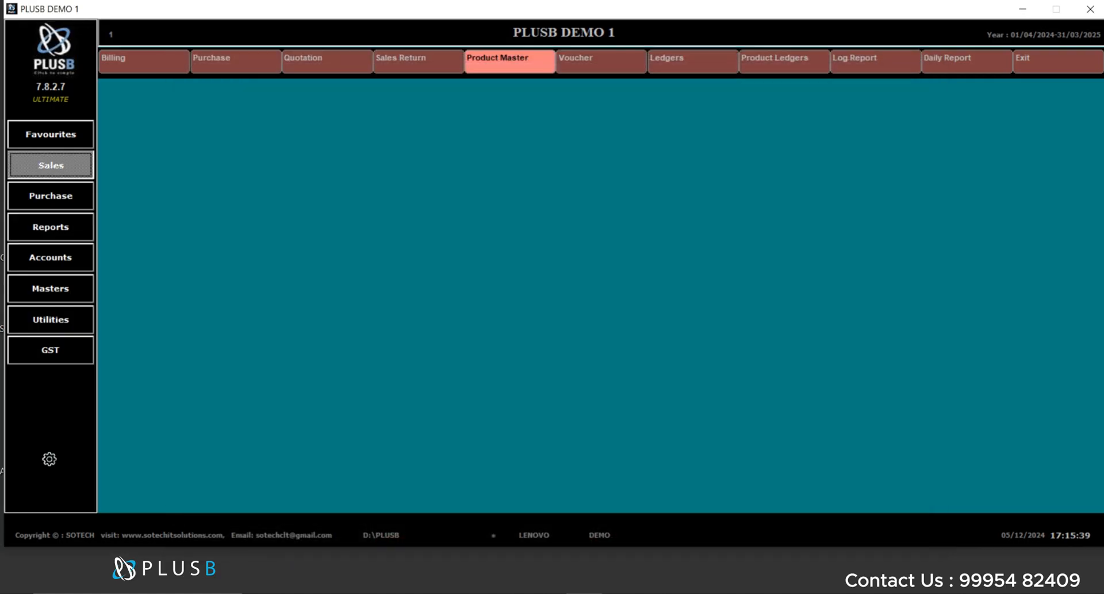